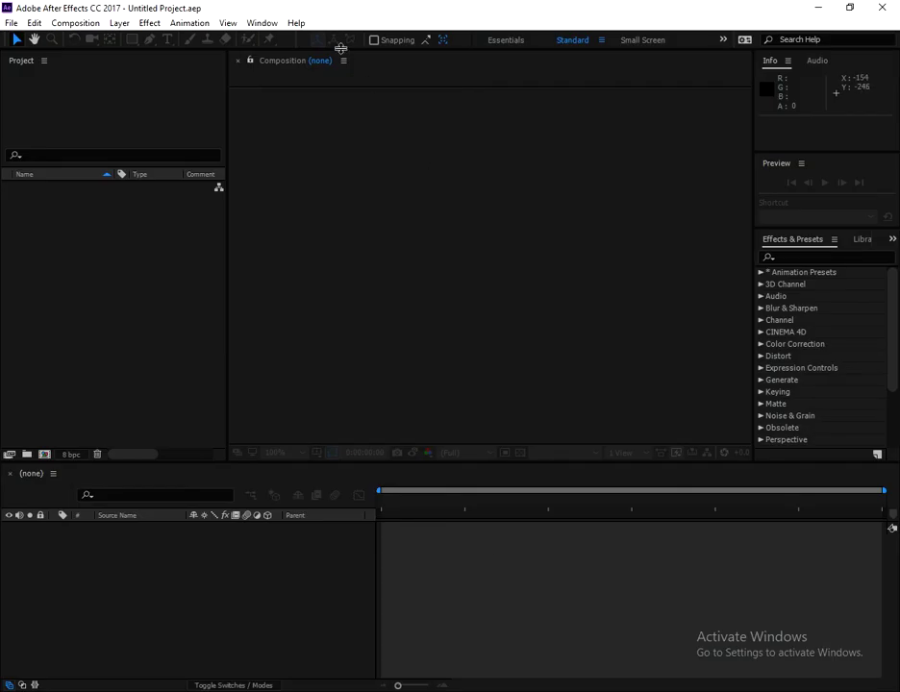
pyautogui.click(252, 26)
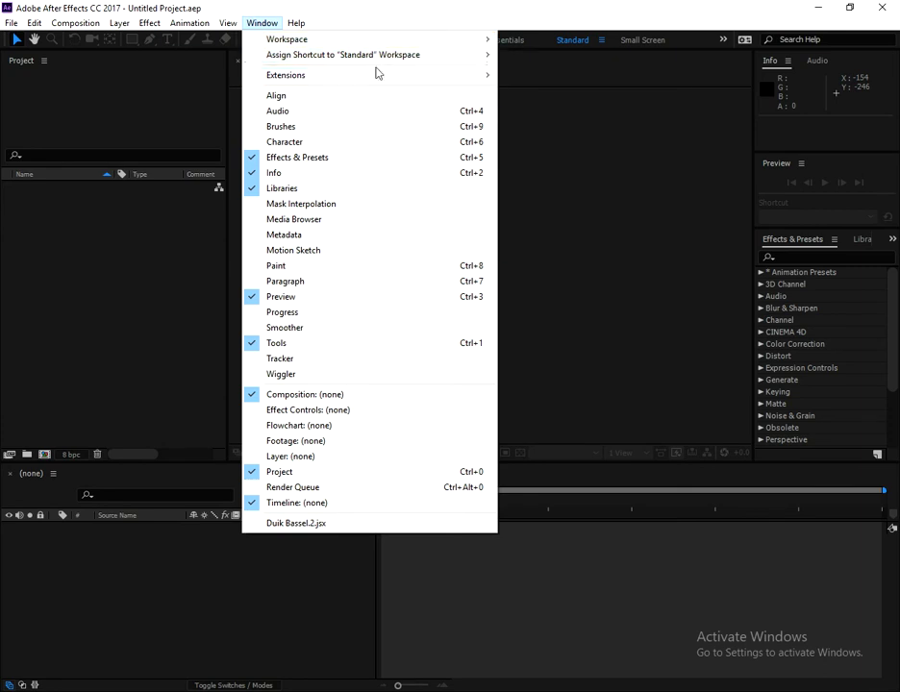
pyautogui.moveTo(375, 82)
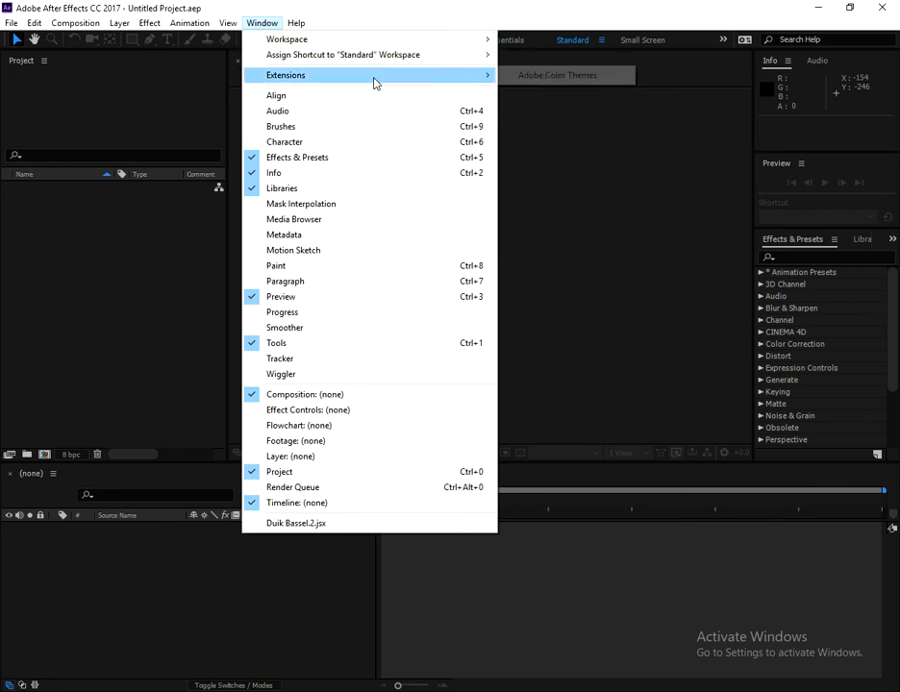
pyautogui.click(591, 82)
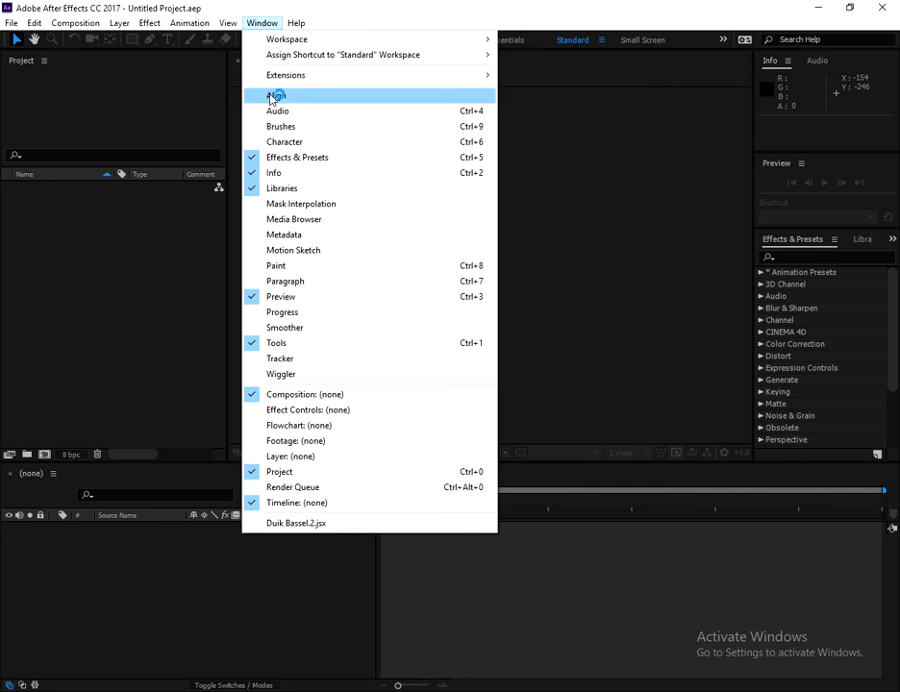
pyautogui.moveTo(278, 80)
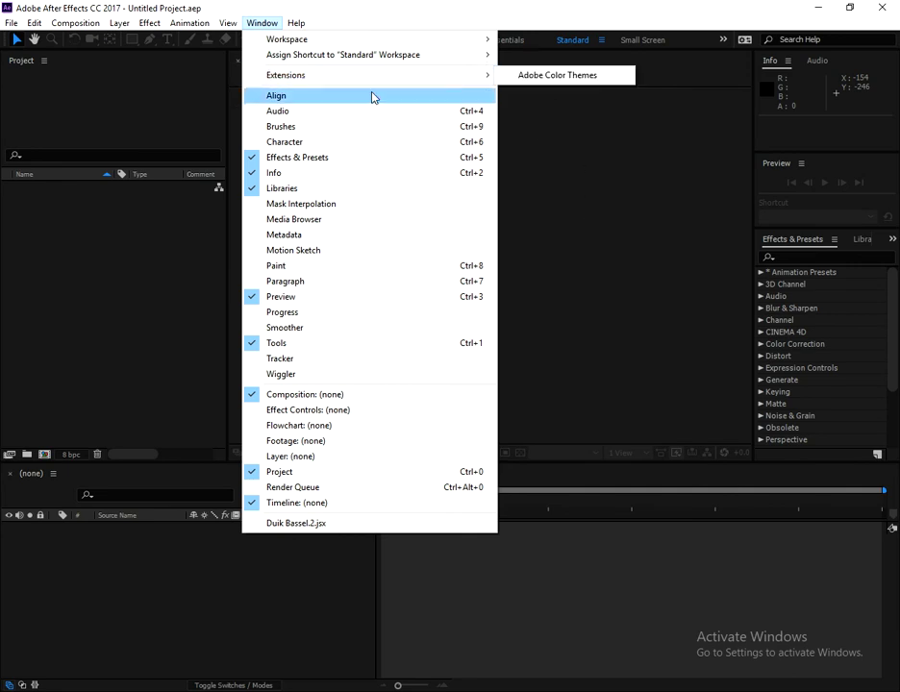
pyautogui.click(548, 82)
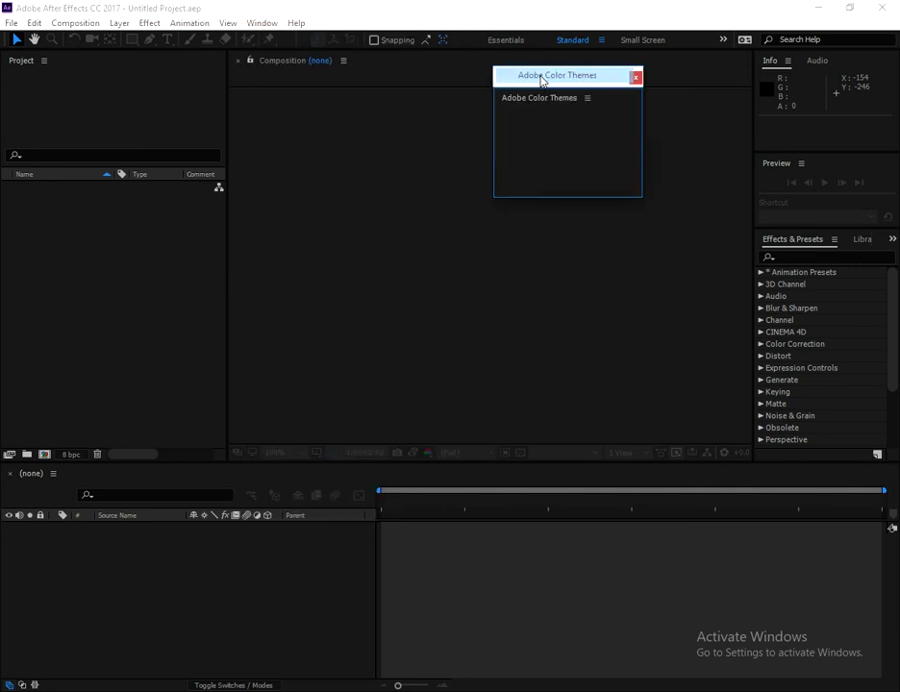
pyautogui.click(632, 78)
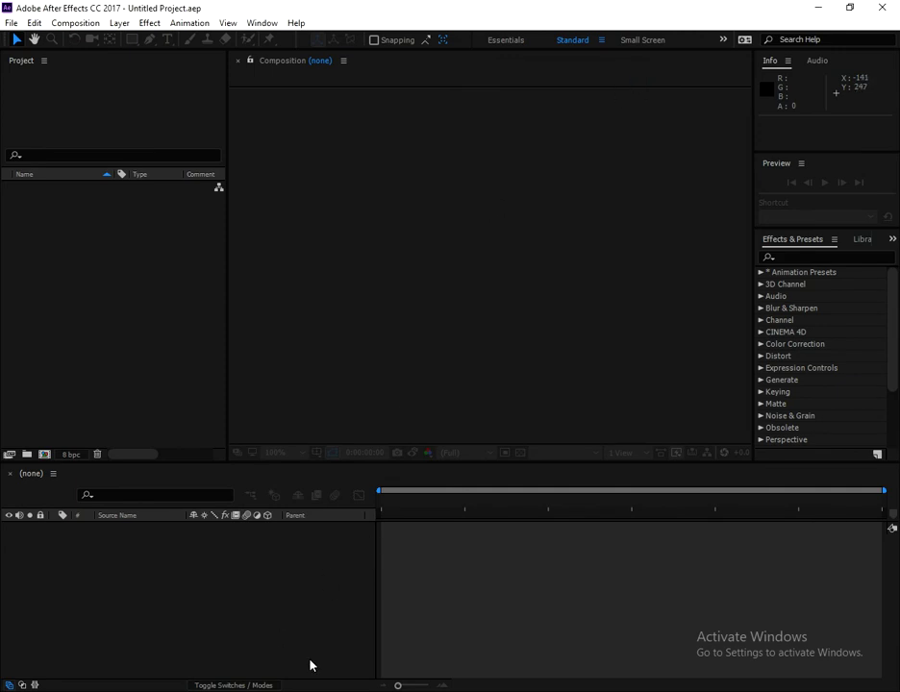
pyautogui.rightClick(396, 687)
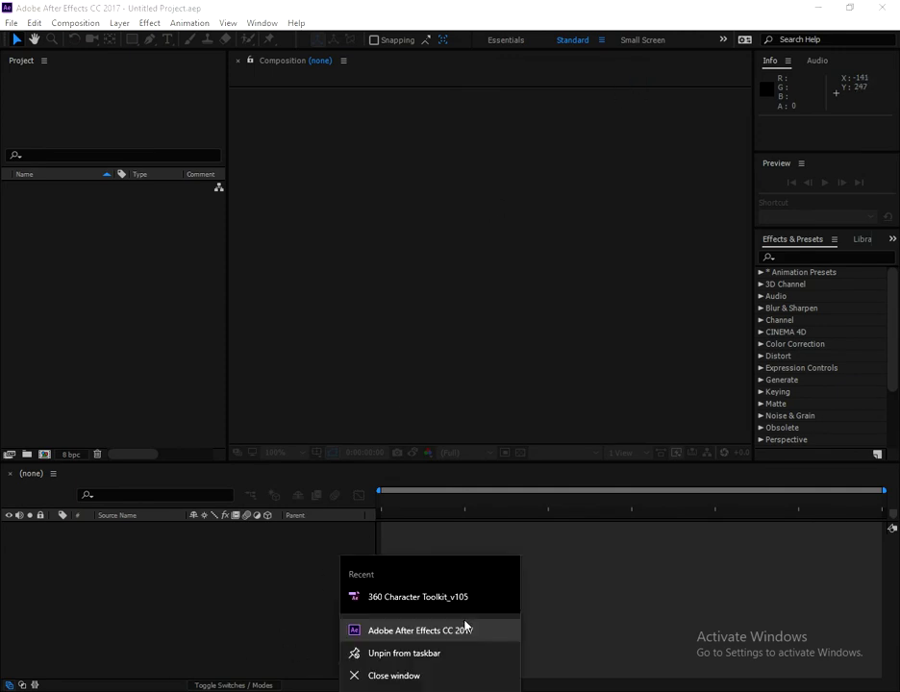
pyautogui.rightClick(442, 635)
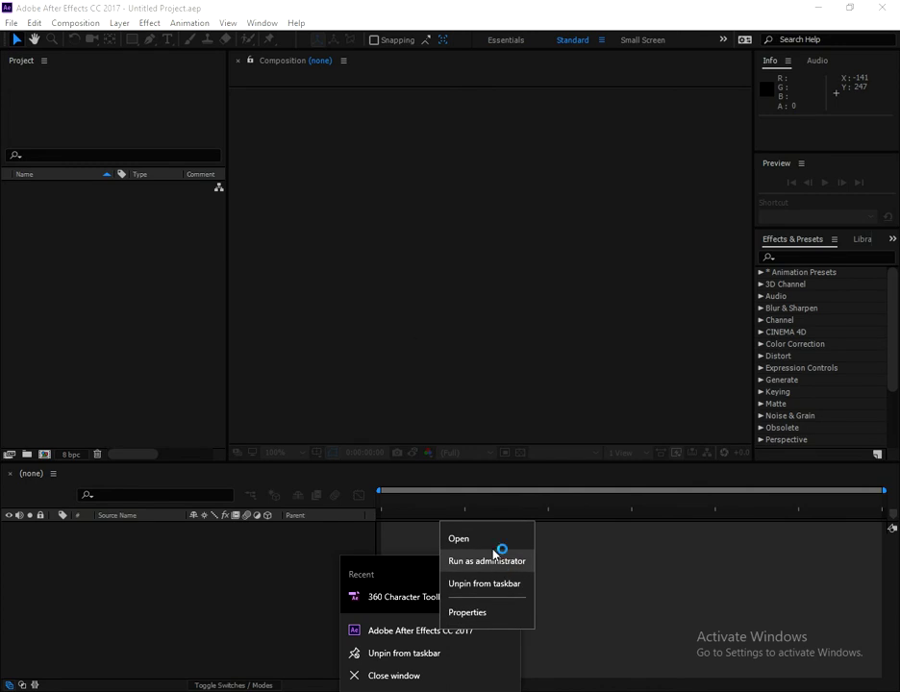
pyautogui.click(410, 340)
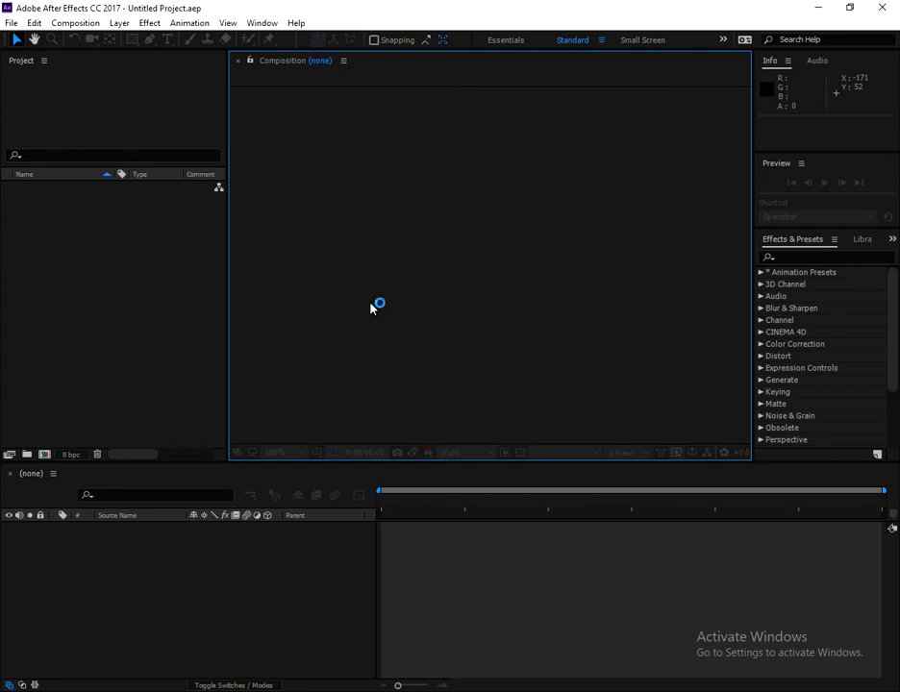
pyautogui.click(11, 23)
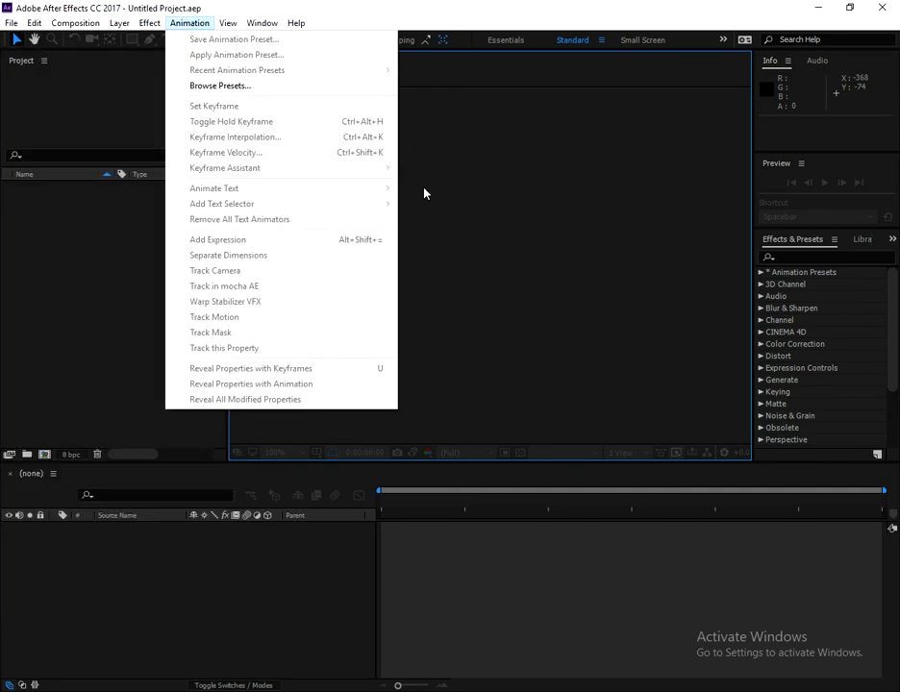
pyautogui.click(346, 233)
# Switch to Chrome and search Google for "Duik Bassel download"
pyautogui.click(88, 332)
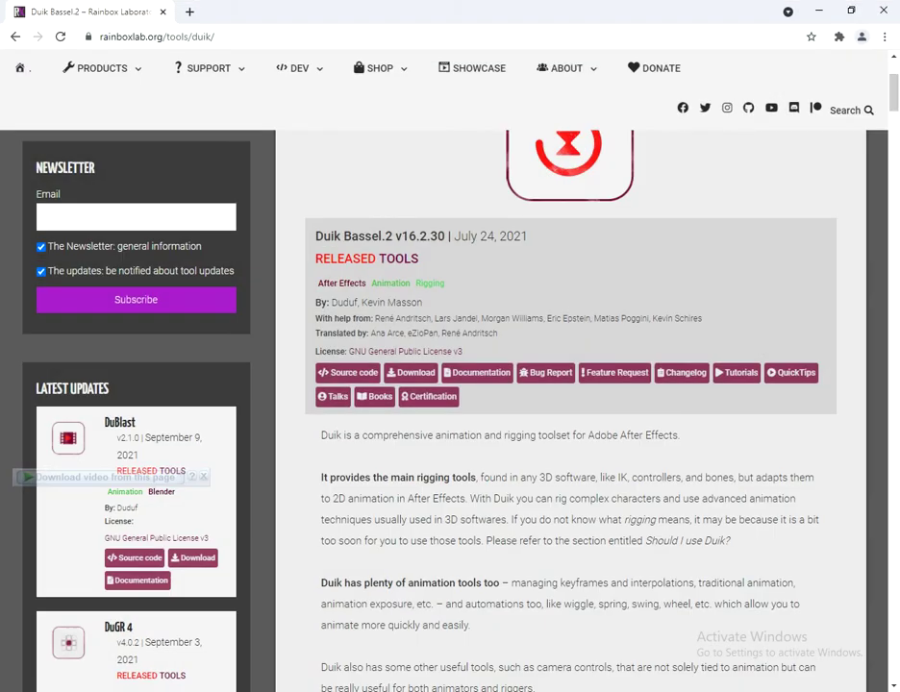
pyautogui.click(15, 36)
pyautogui.tripleClick(676, 85)
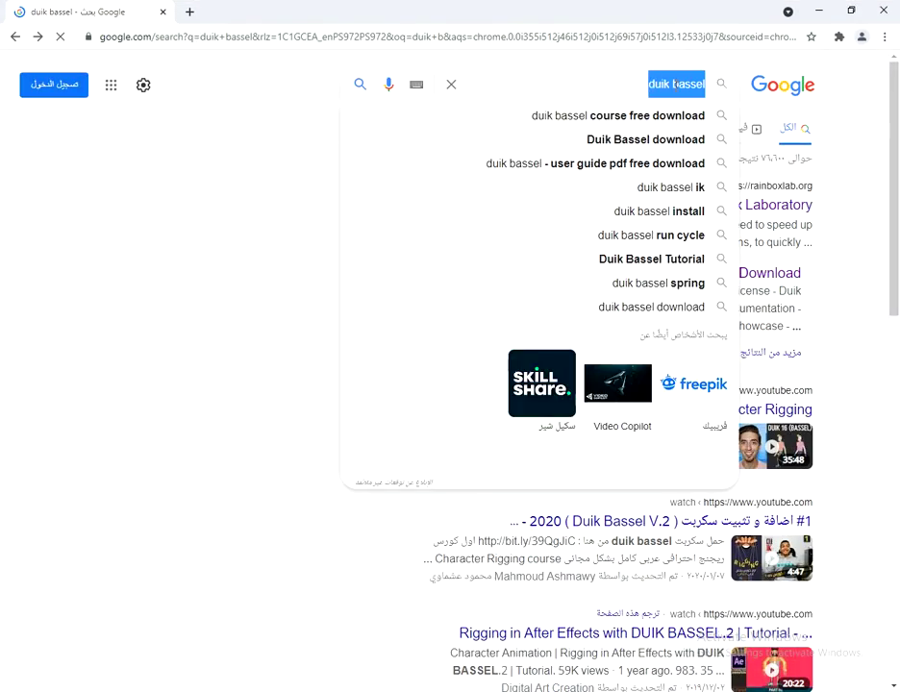
pyautogui.press('Up')
pyautogui.press('Return')
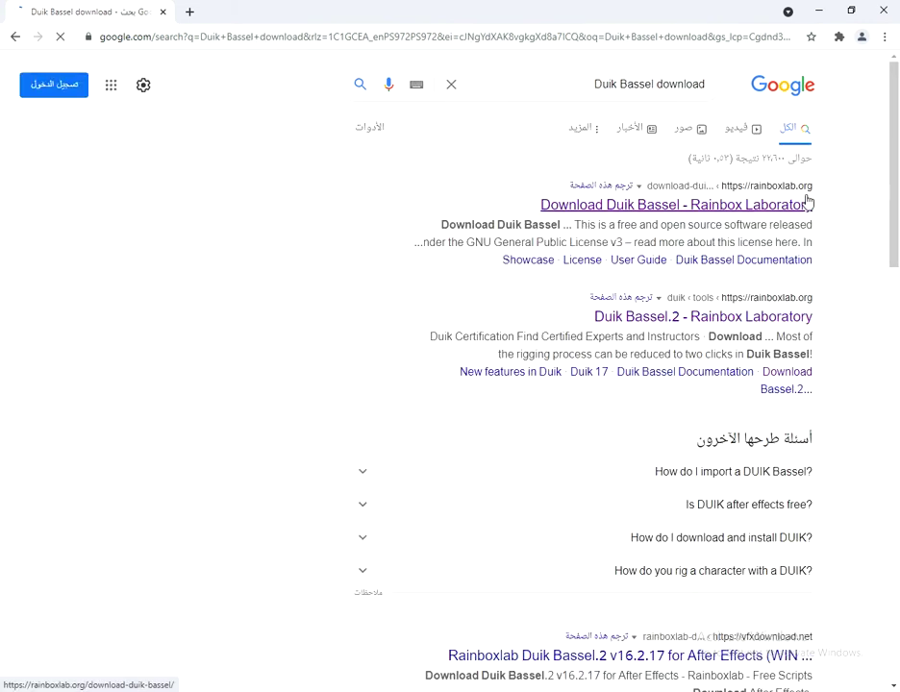
# Open Rainbox Laboratory's Download Duik Bassel page and find the DuIK (.zip) download
pyautogui.click(742, 204)
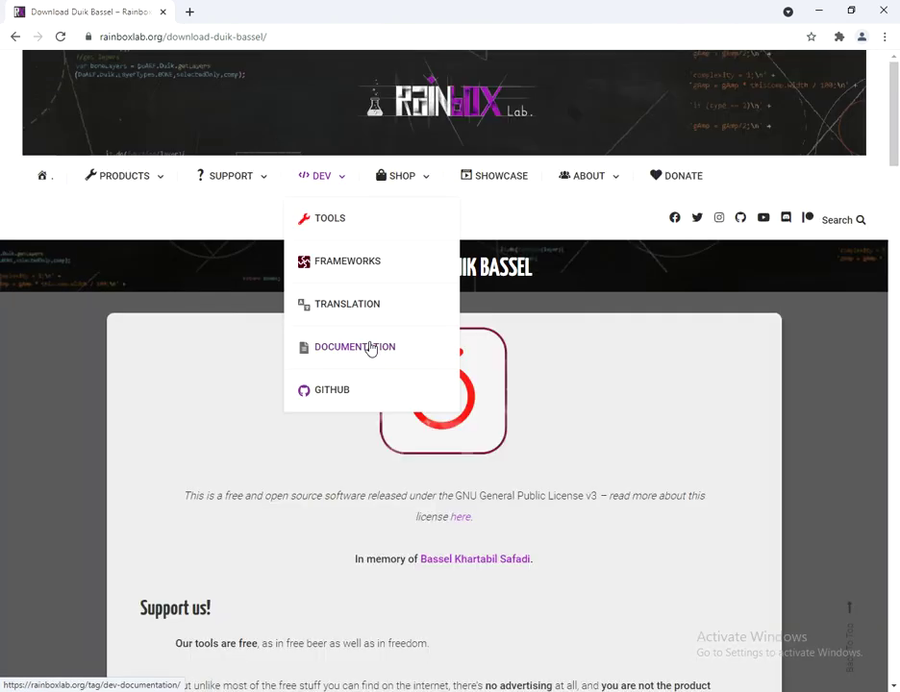
pyautogui.scroll(-4, 448, 577)
pyautogui.scroll(-3, 448, 577)
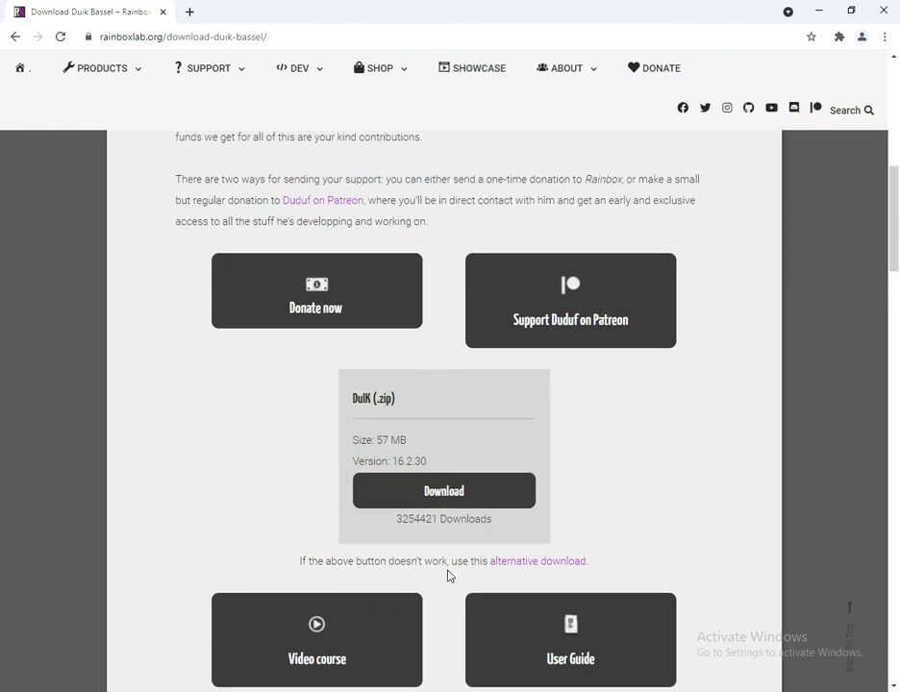
pyautogui.scroll(7, 293, 516)
pyautogui.scroll(-7, 393, 444)
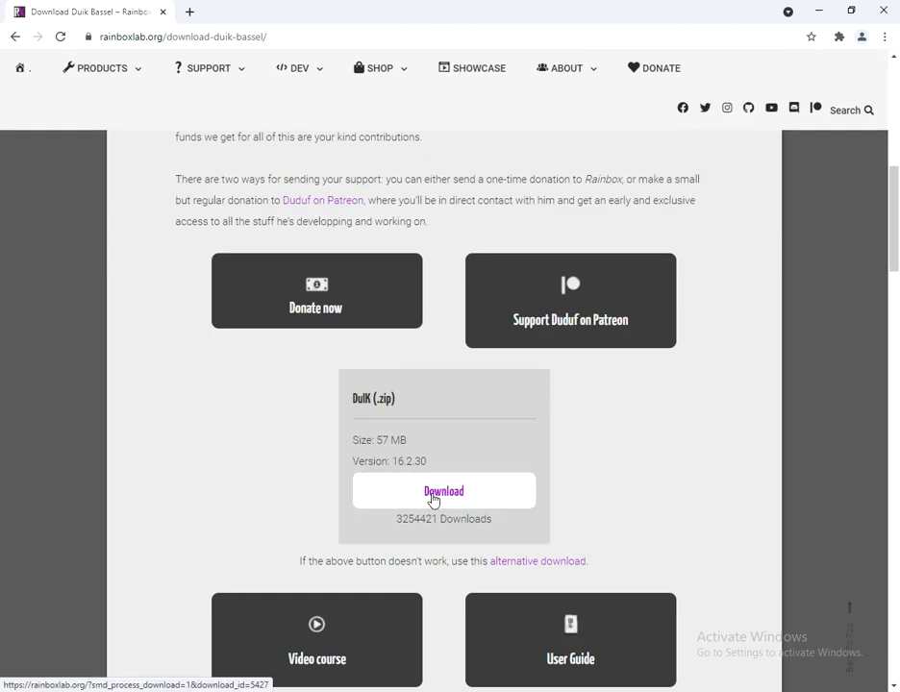
# Try to download DuIK (.zip) version 16.2.30, cancel the duplicate download and return to After Effects
pyautogui.click(422, 497)
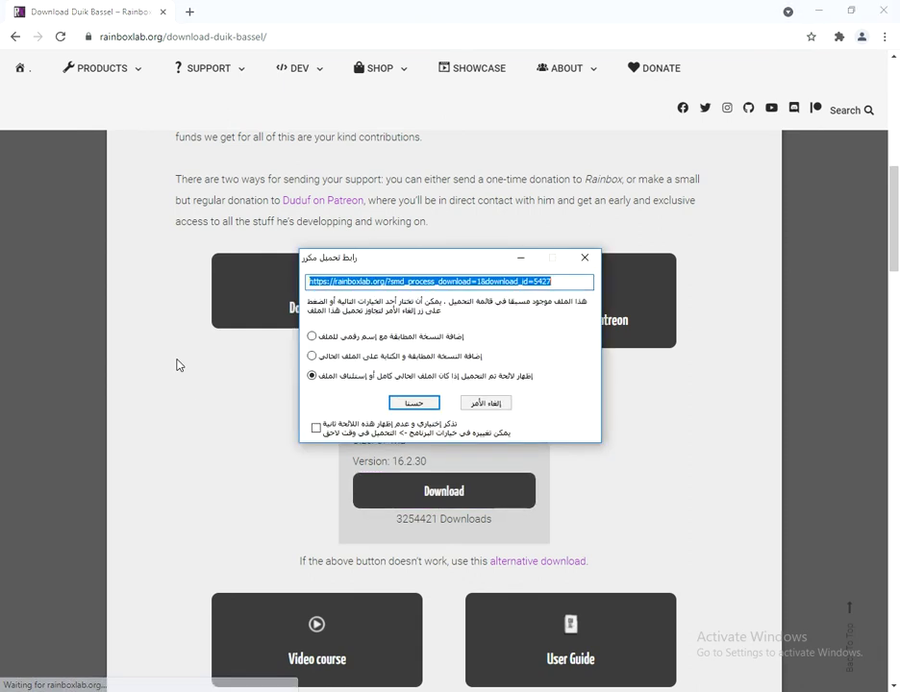
pyautogui.click(498, 405)
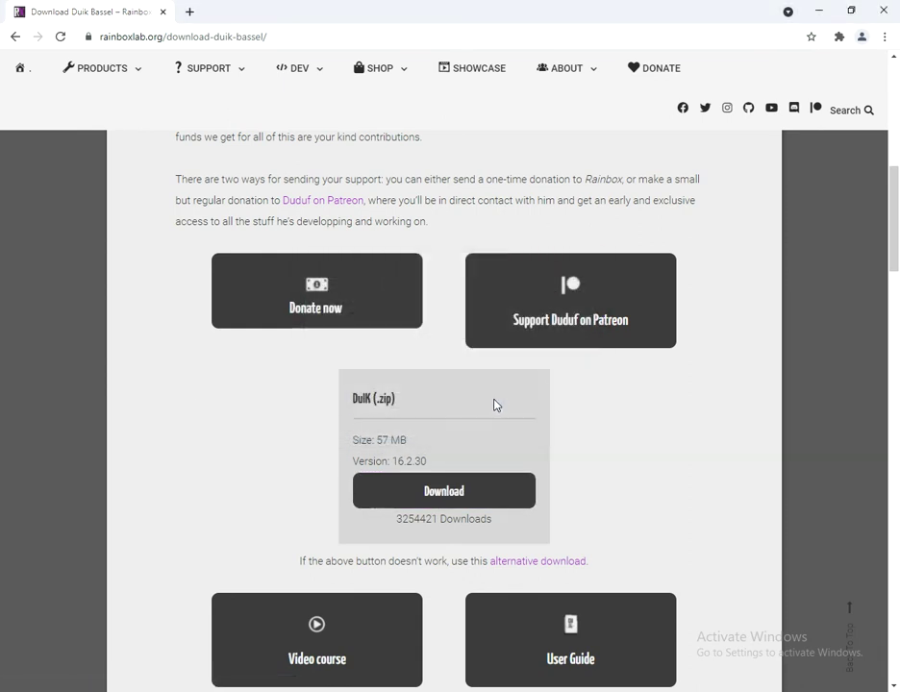
pyautogui.click(818, 14)
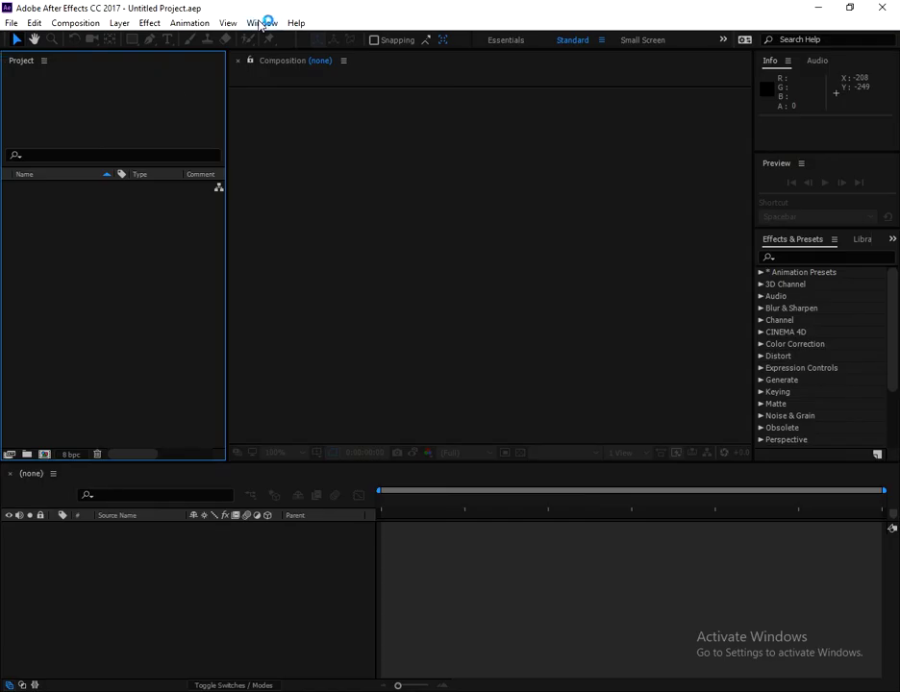
# Open the After Effects CC 2017 file location from its shortcut properties and go to the Scripts\ScriptUI Panels folder
pyautogui.rightClick(430, 691)
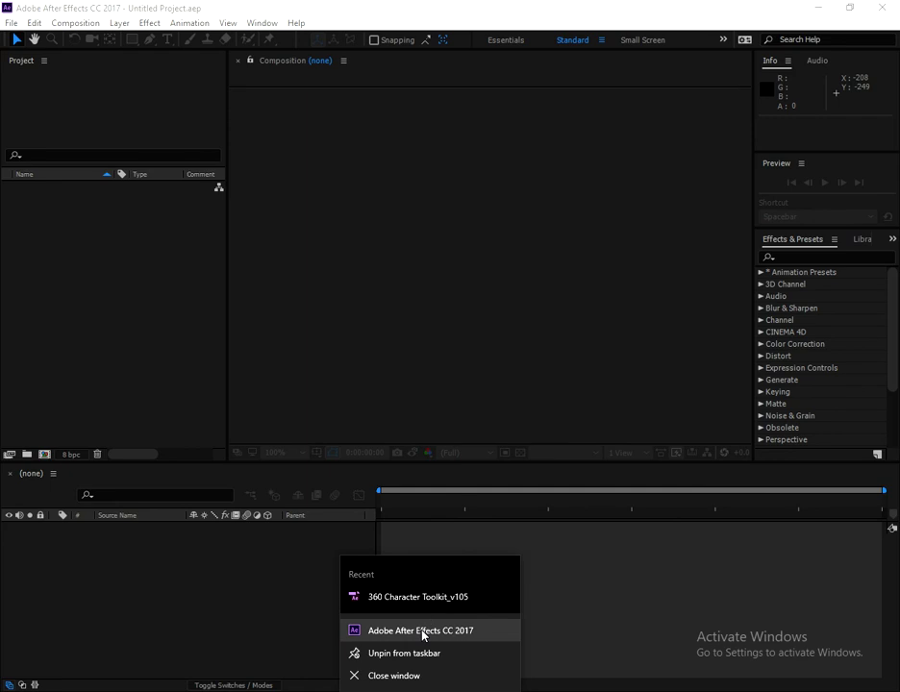
pyautogui.rightClick(416, 636)
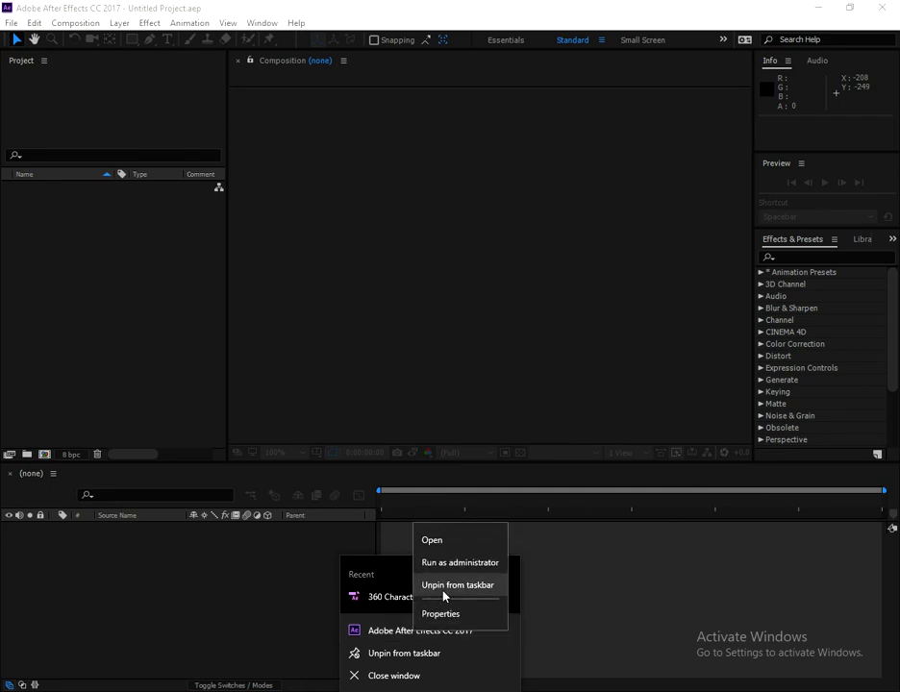
pyautogui.click(449, 619)
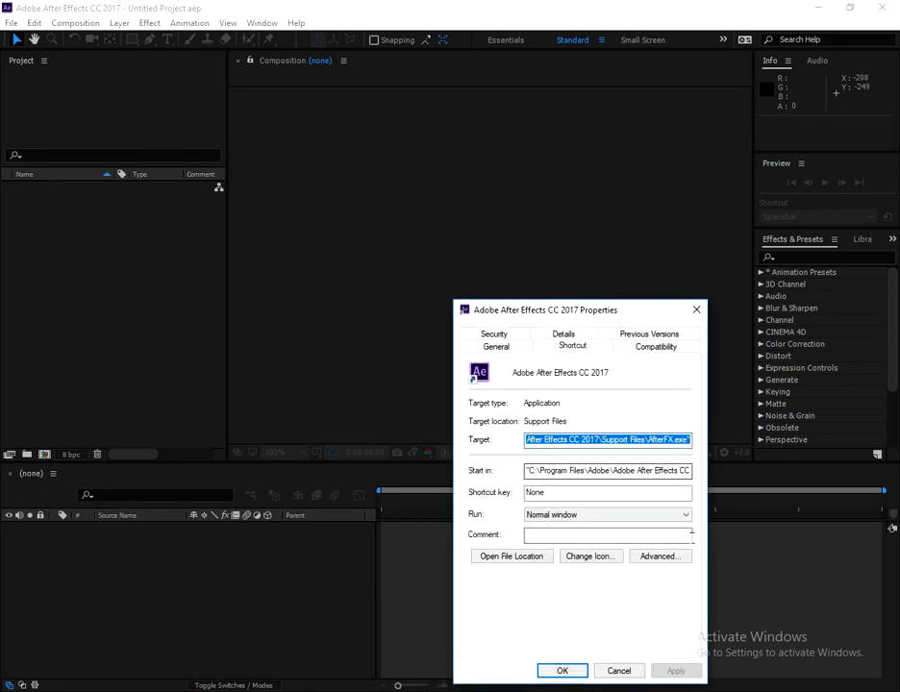
pyautogui.click(515, 558)
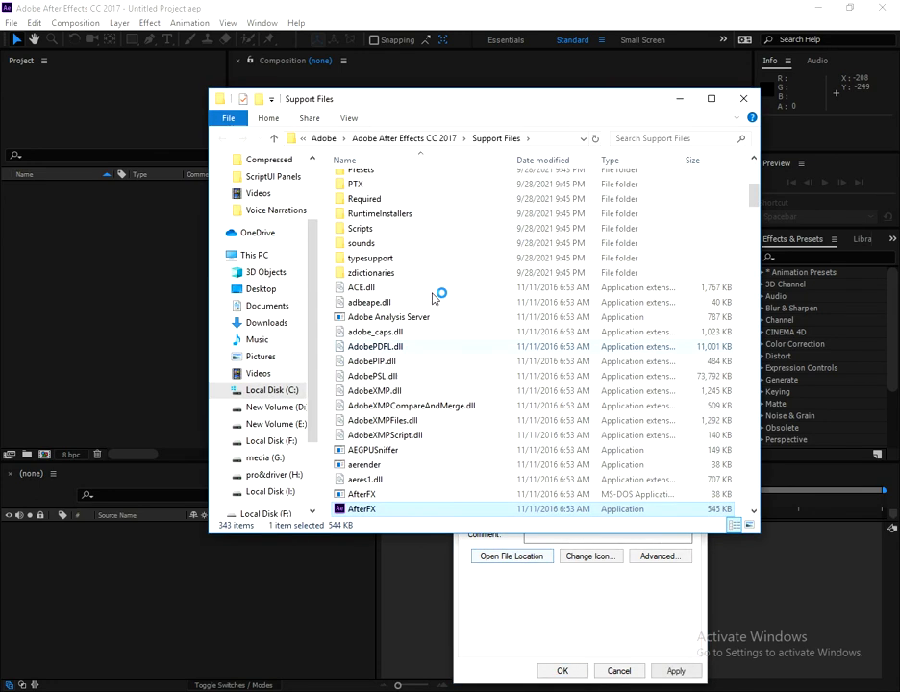
pyautogui.click(382, 228)
pyautogui.doubleClick(380, 229)
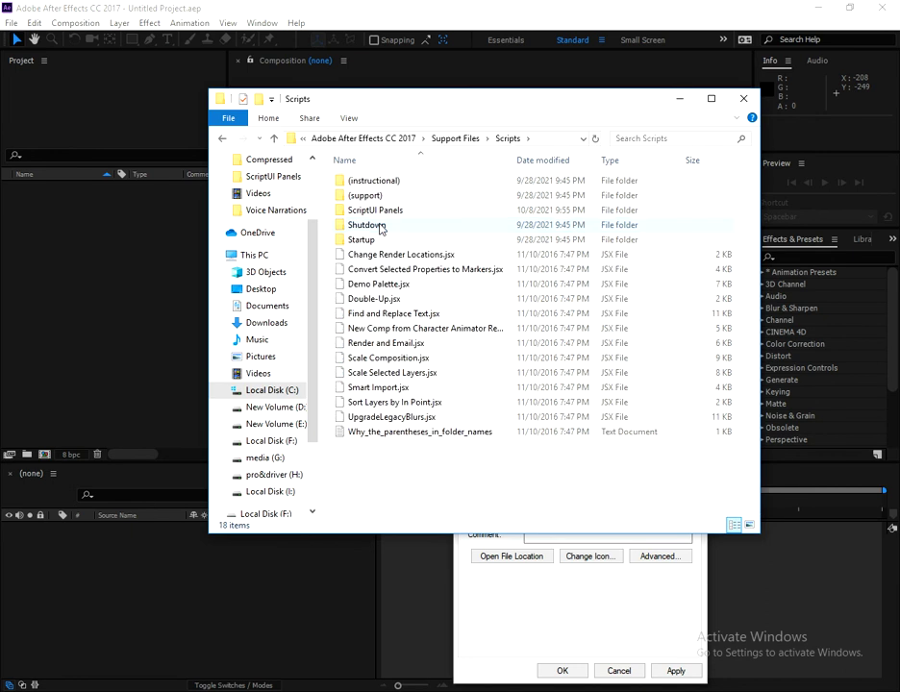
pyautogui.doubleClick(384, 209)
pyautogui.click(375, 196)
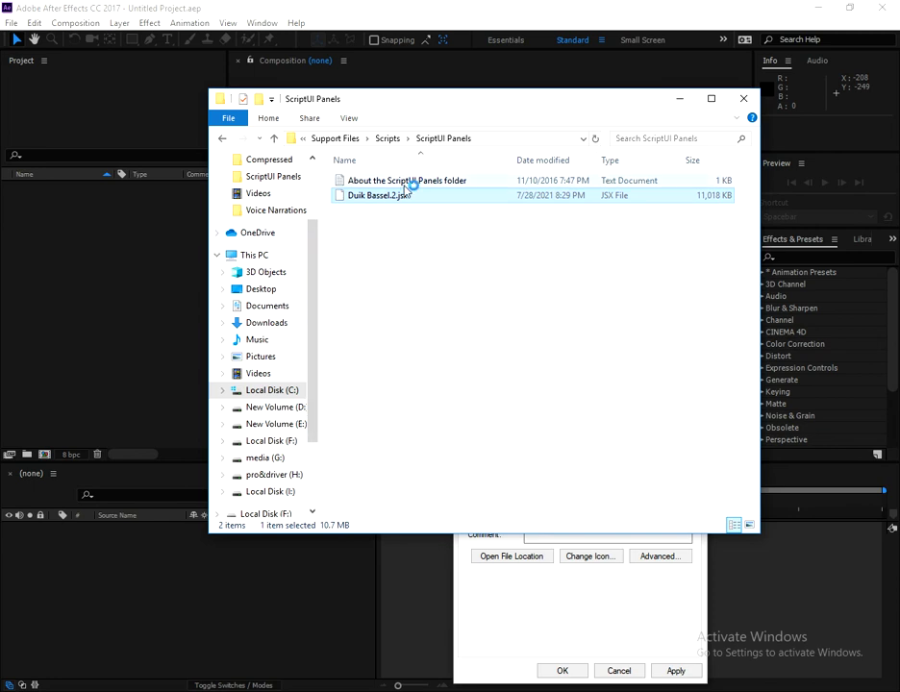
# Copy Duik Bassel.2.jsx from the ScriptUI Panels folder inside Duik_Bassel.2_16.2.30 on the Desktop
pyautogui.click(263, 291)
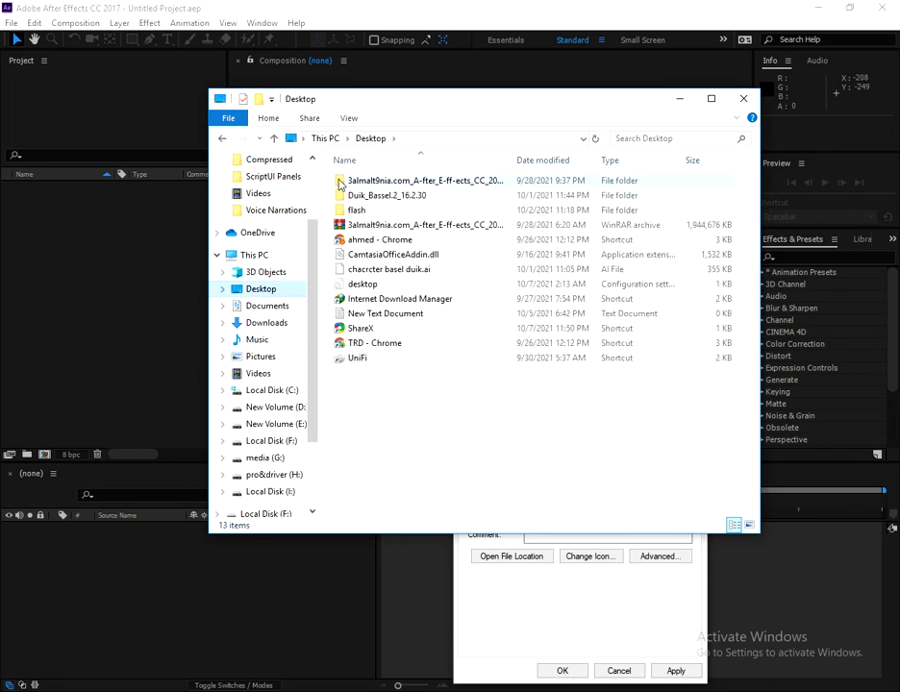
pyautogui.doubleClick(399, 197)
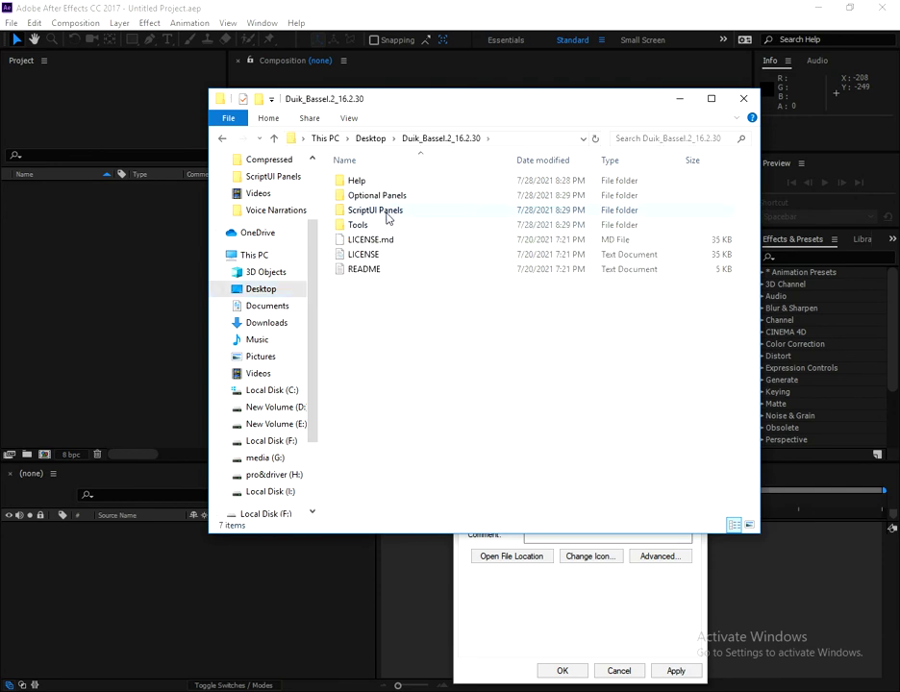
pyautogui.doubleClick(386, 210)
pyautogui.rightClick(385, 183)
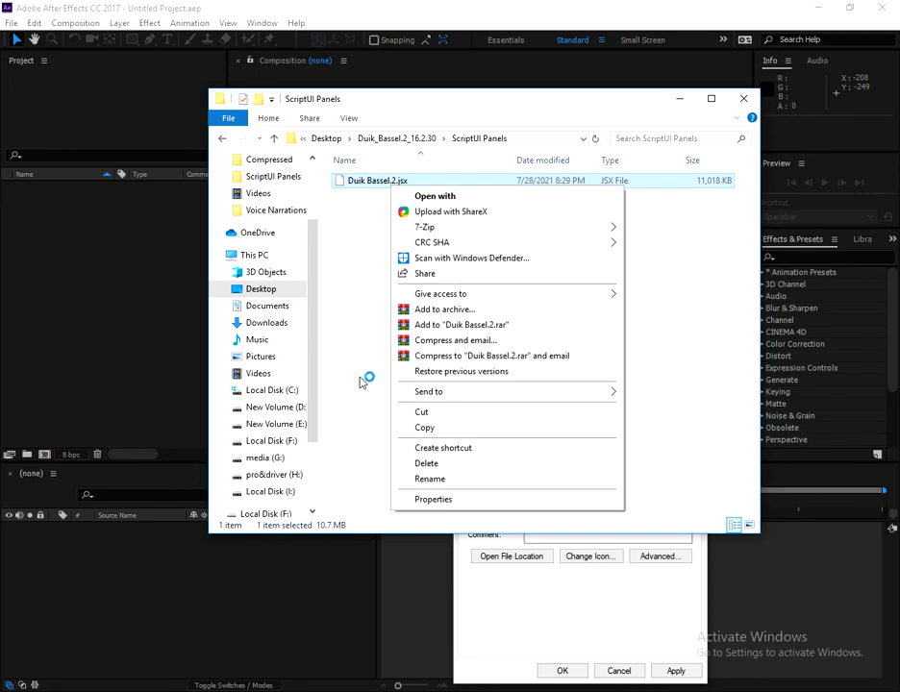
pyautogui.press('Escape')
pyautogui.rightClick(380, 184)
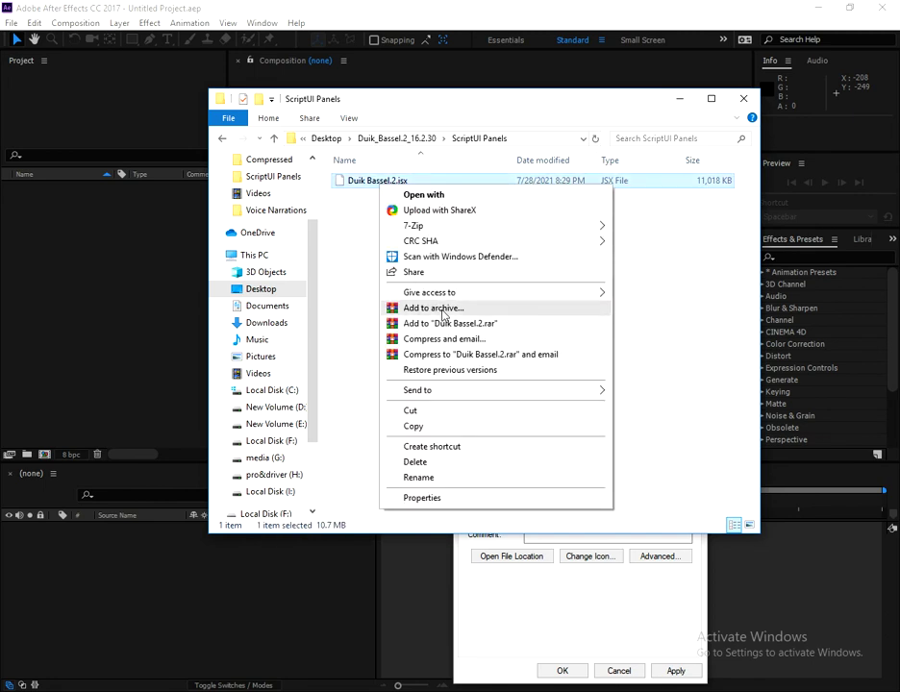
pyautogui.click(432, 429)
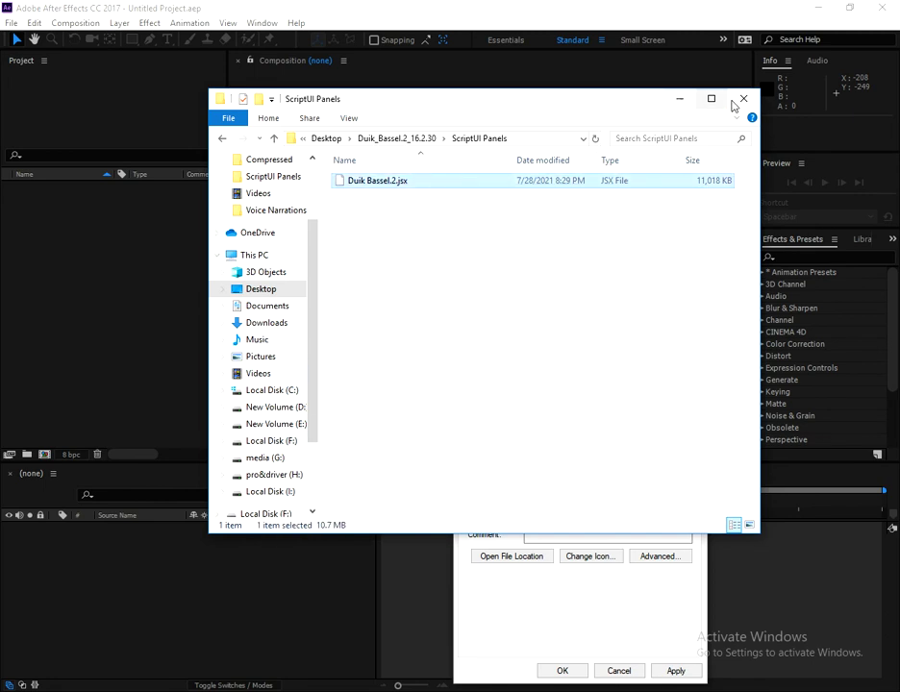
# Paste Duik Bassel.2.jsx into After Effects' Support Files\Scripts\ScriptUI Panels folder, replacing the existing file
pyautogui.click(743, 99)
pyautogui.click(519, 557)
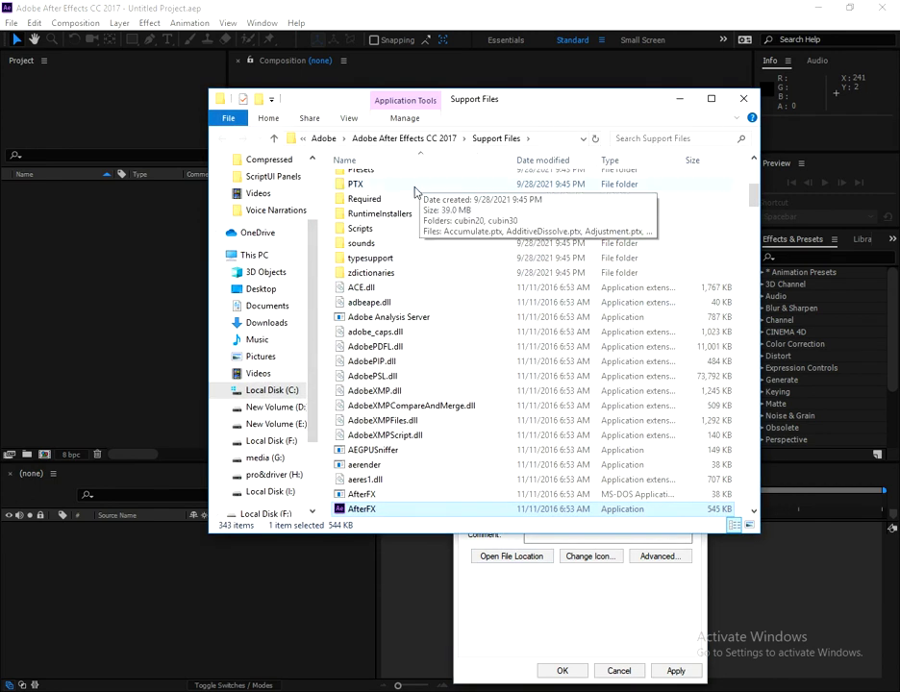
pyautogui.doubleClick(373, 229)
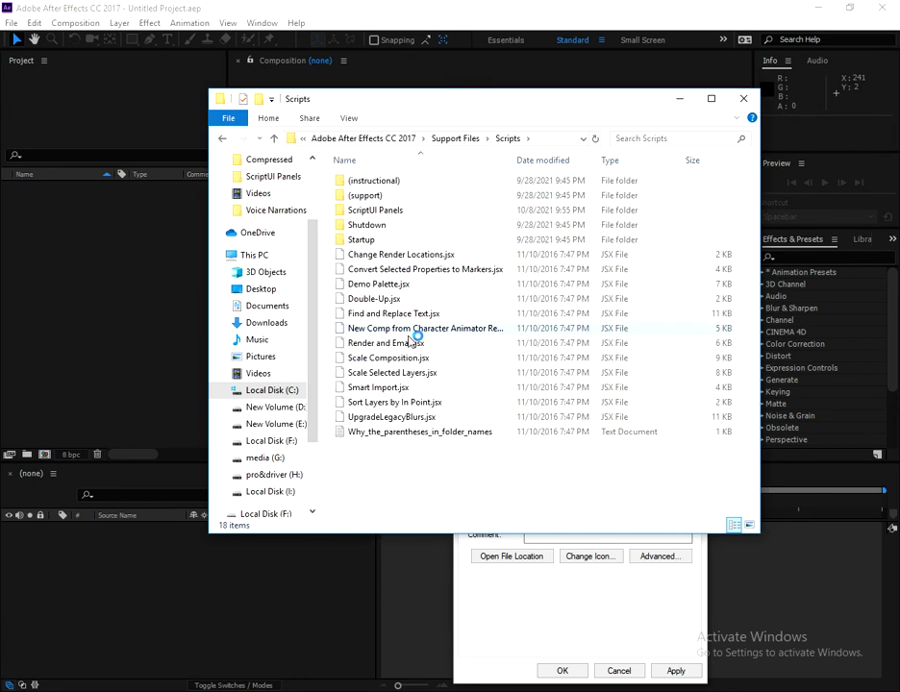
pyautogui.doubleClick(375, 210)
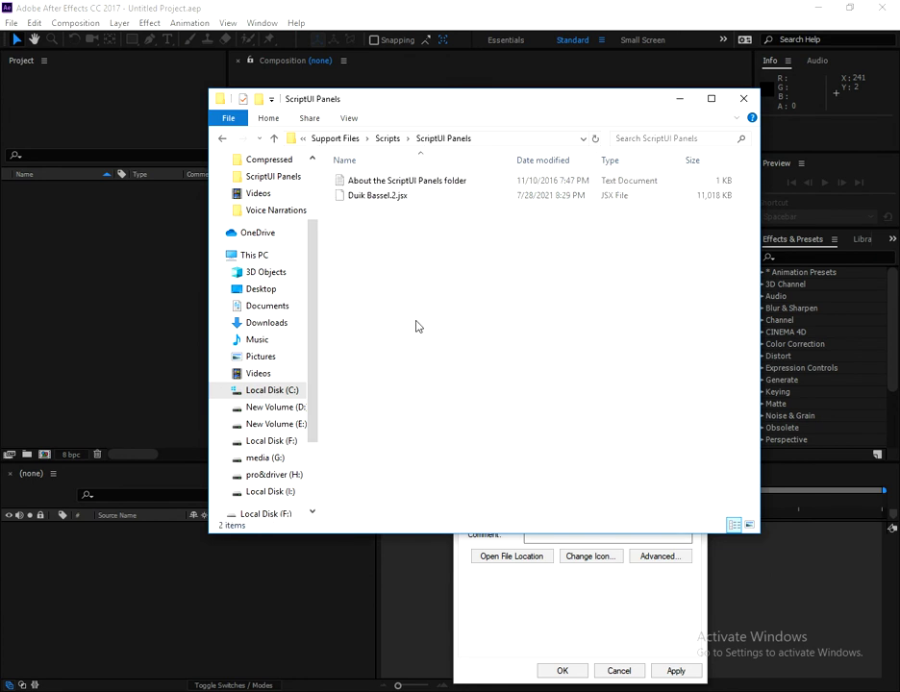
pyautogui.rightClick(416, 324)
pyautogui.click(452, 419)
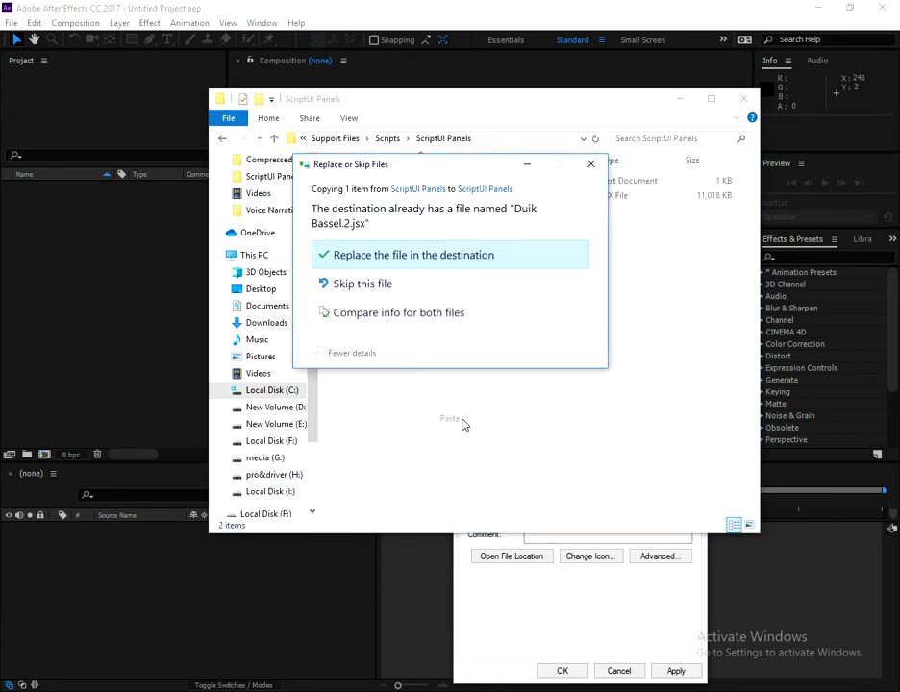
pyautogui.click(364, 263)
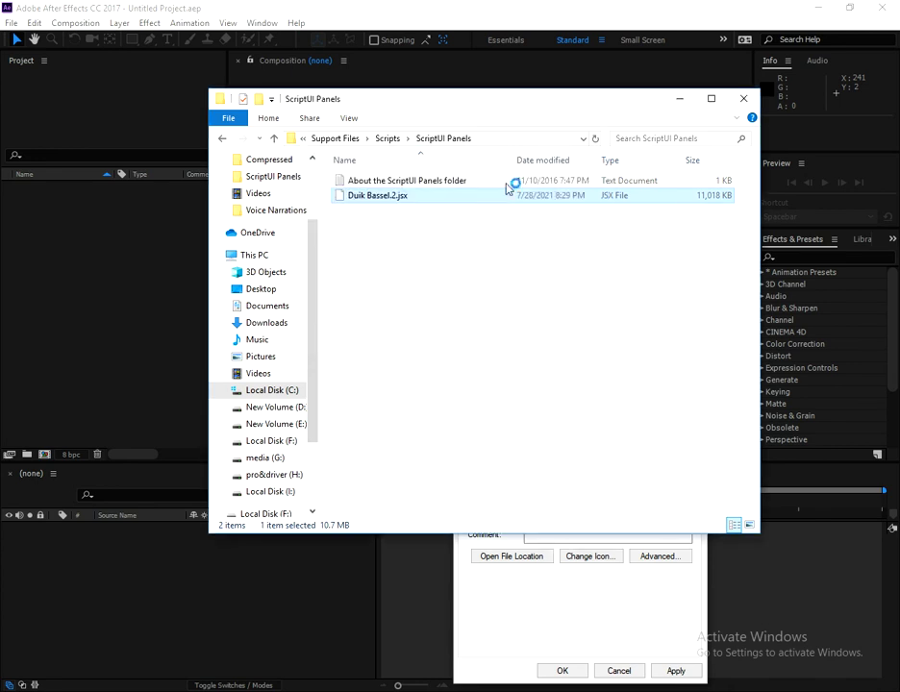
# Close After Effects, its shortcut's Properties dialog and the ScriptUI Panels folder window
pyautogui.click(248, 5)
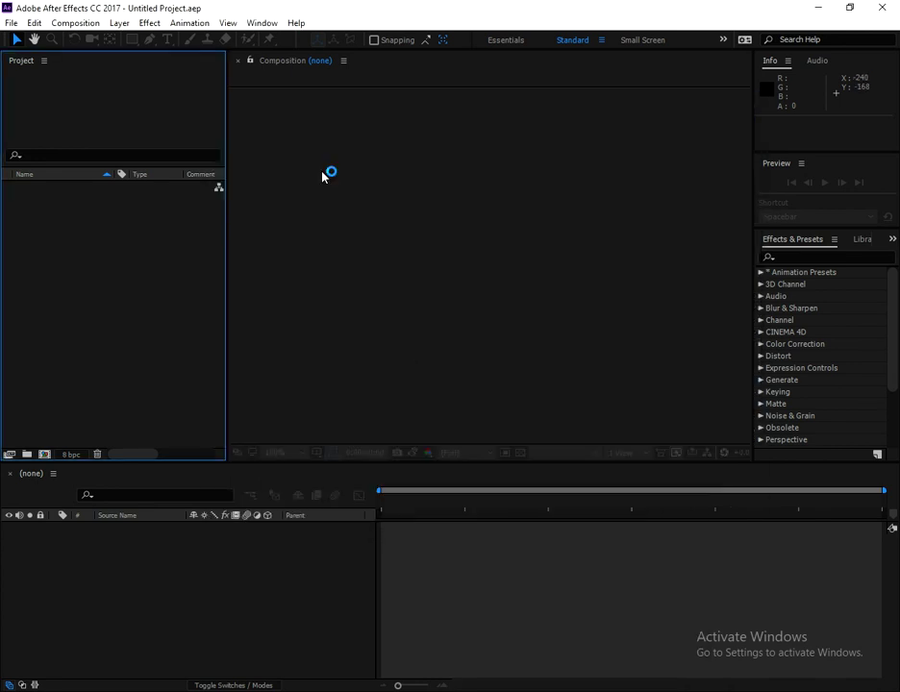
pyautogui.click(882, 8)
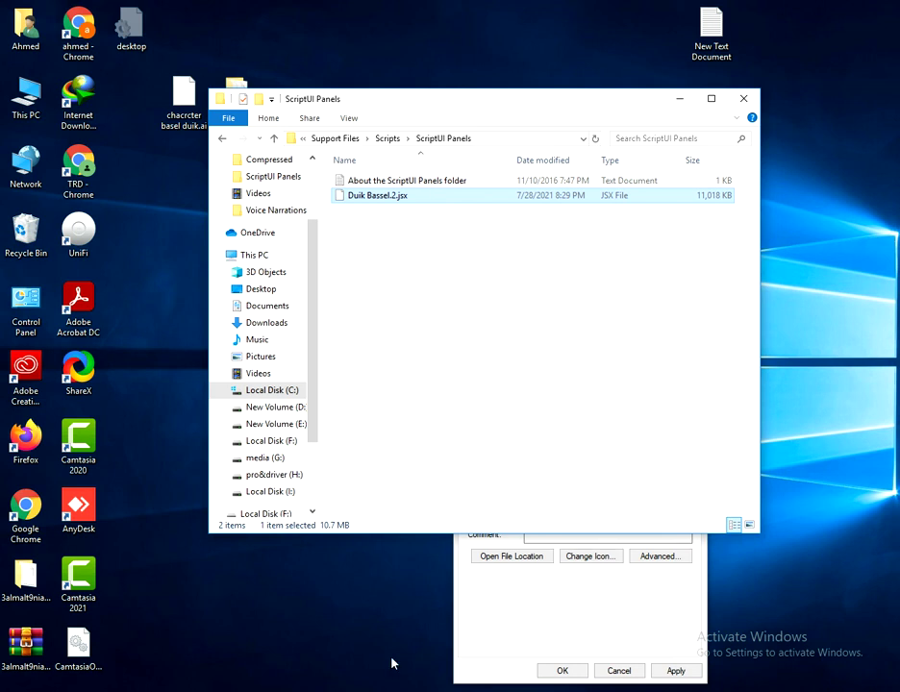
pyautogui.click(563, 601)
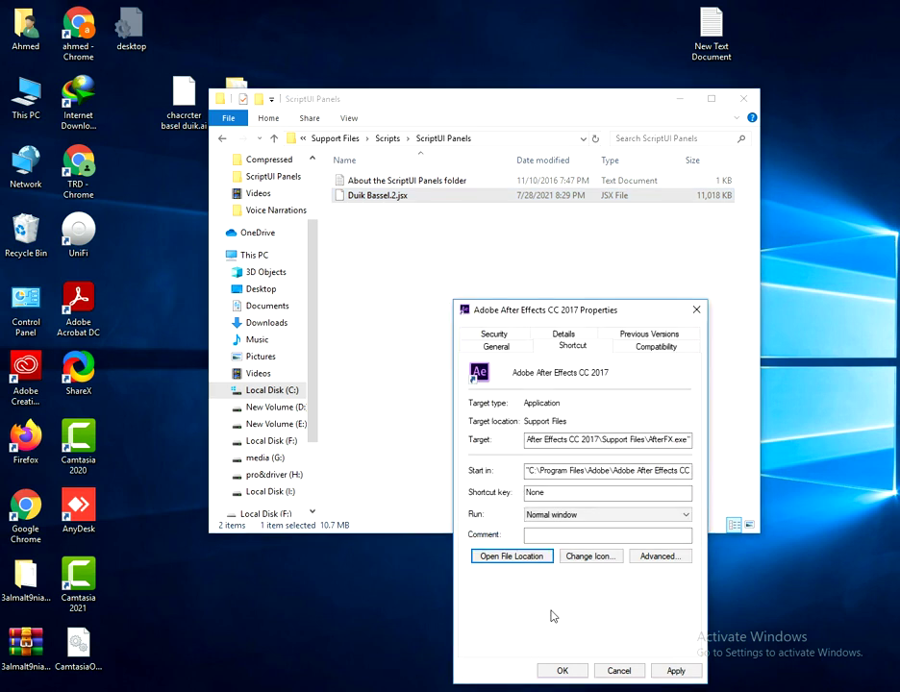
pyautogui.click(620, 671)
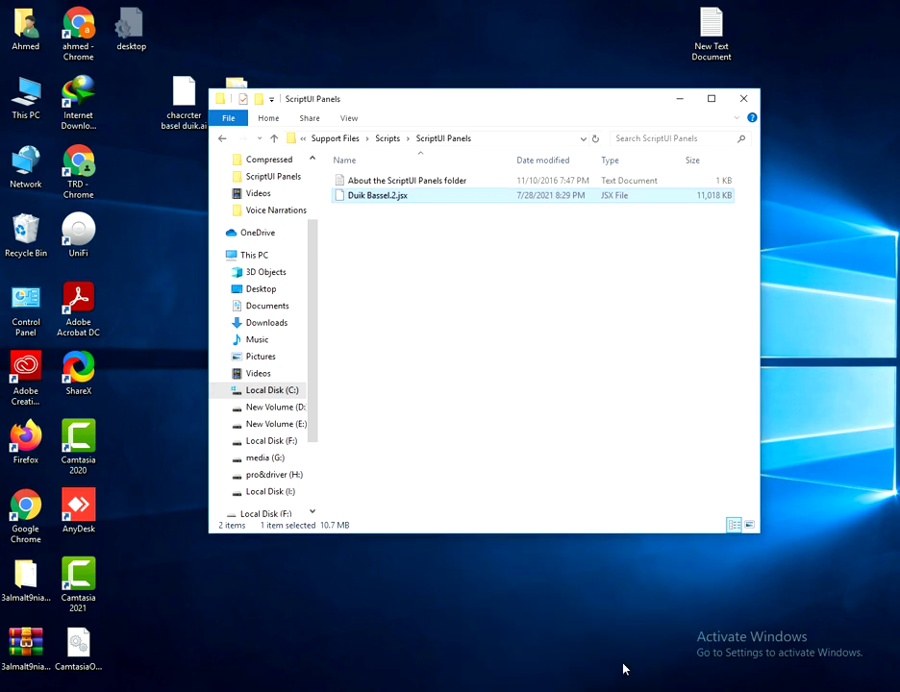
pyautogui.click(743, 98)
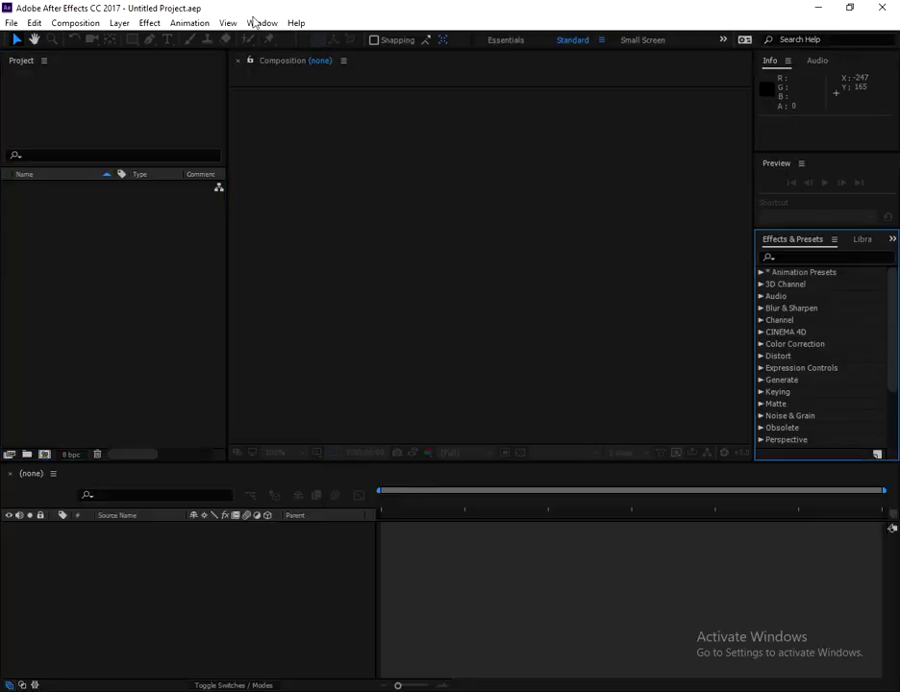
# Start a new project in After Effects and try to open the Duik Bassel.2.jsx script panel
pyautogui.click(261, 22)
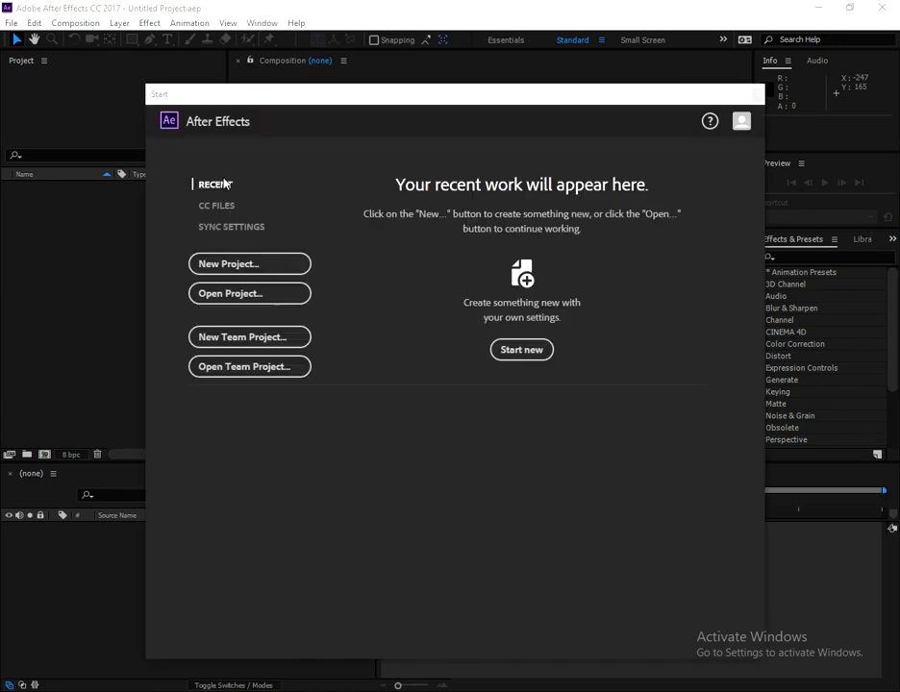
pyautogui.click(240, 266)
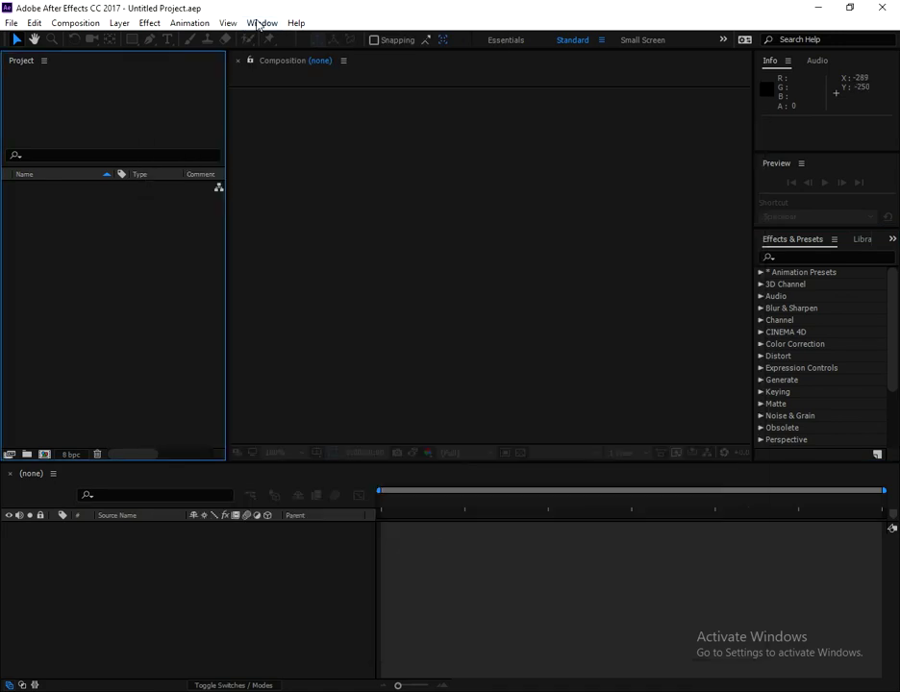
pyautogui.click(259, 22)
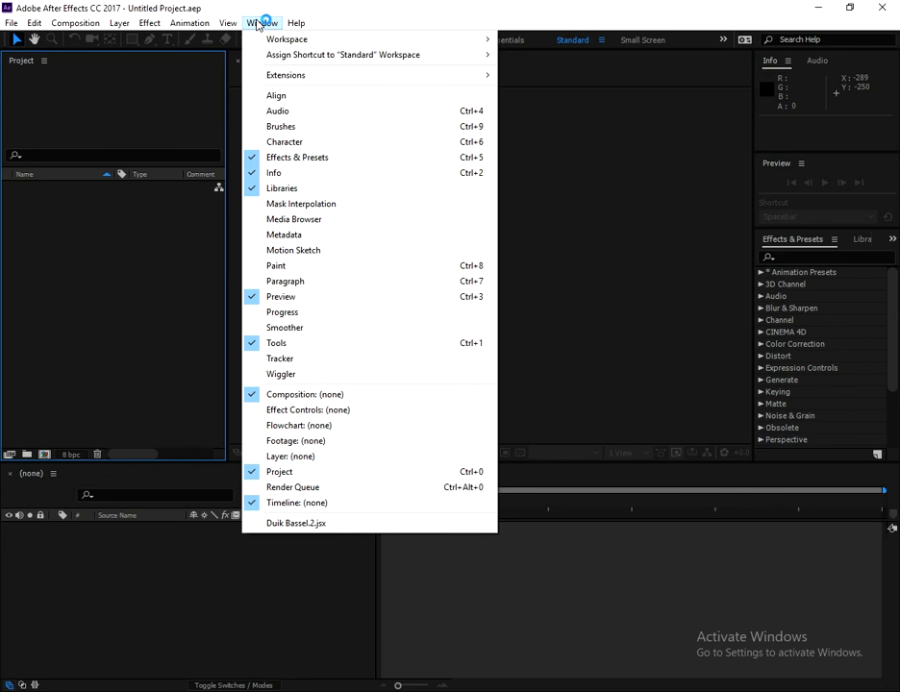
pyautogui.click(312, 525)
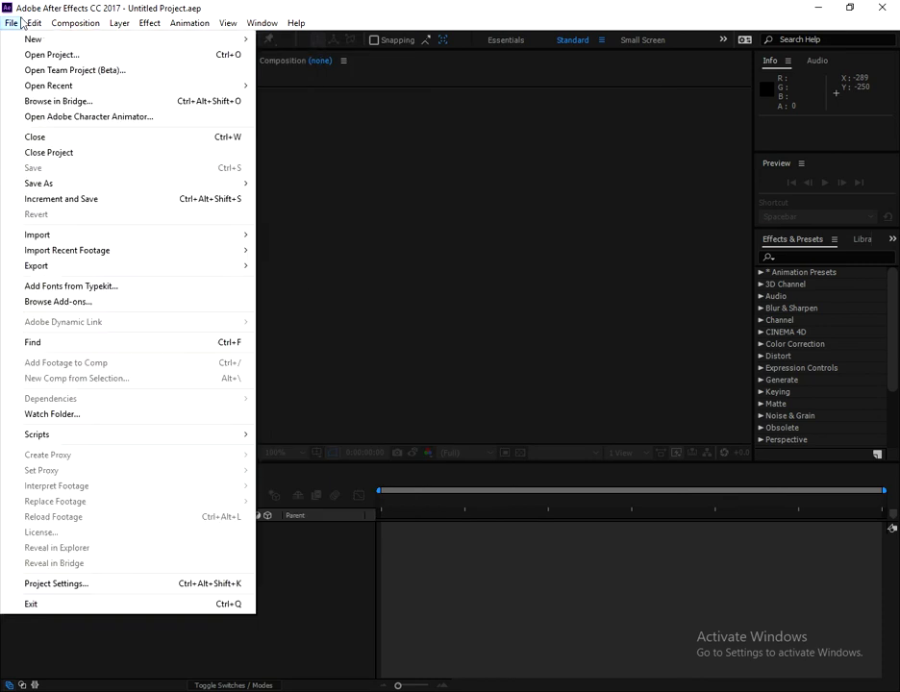
# Examine the available script commands, including the option to run a script file and the installed .jsx scripts
pyautogui.click(264, 19)
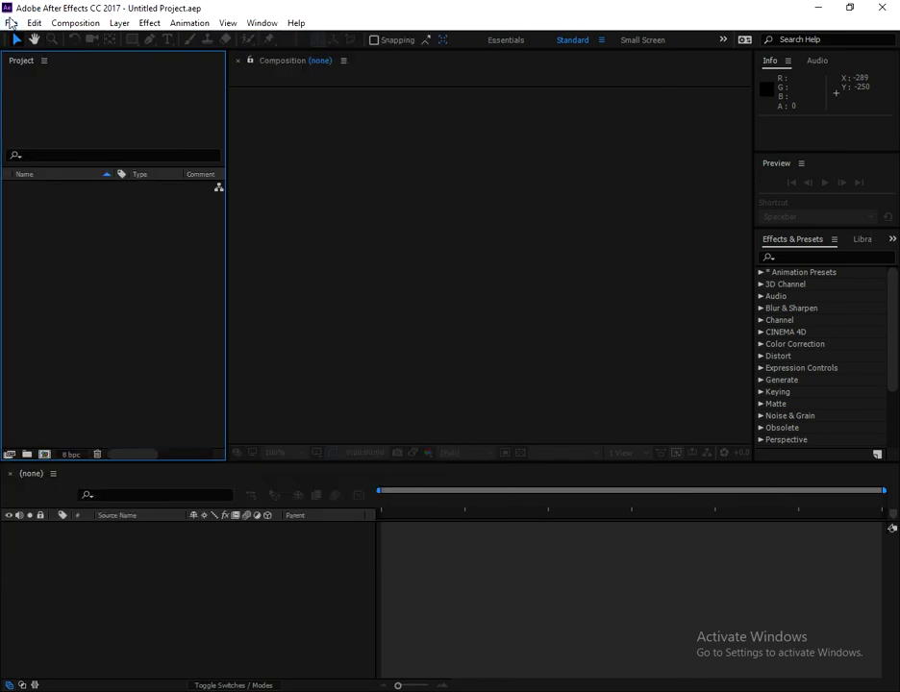
pyautogui.click(9, 22)
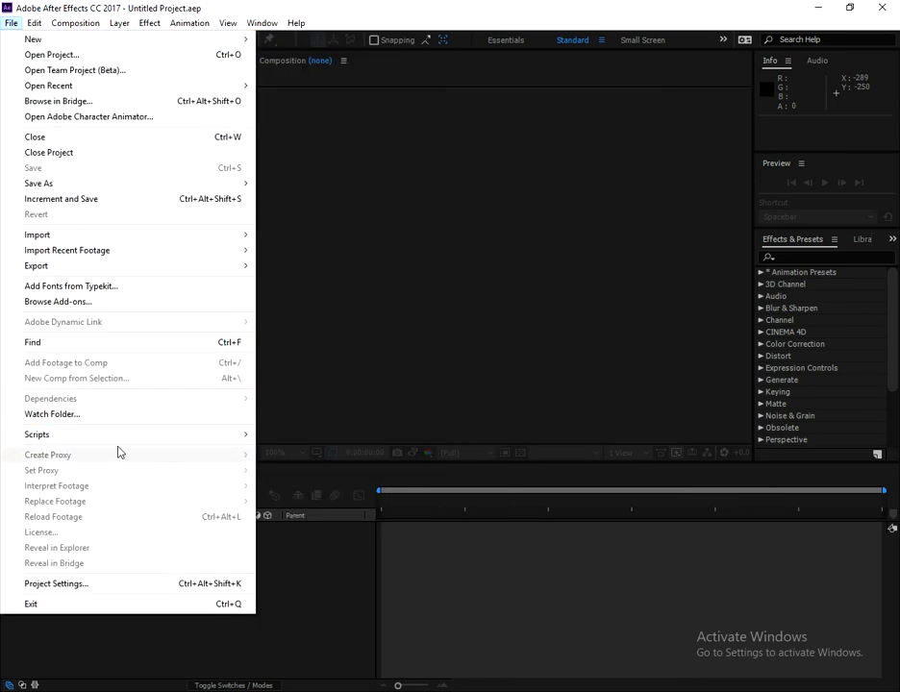
pyautogui.moveTo(125, 437)
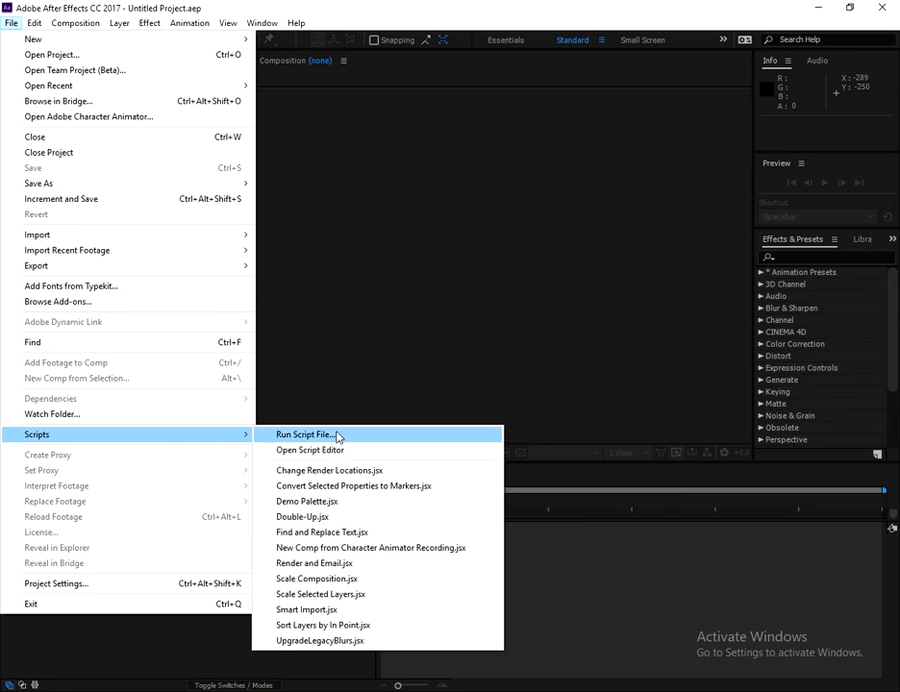
pyautogui.click(363, 277)
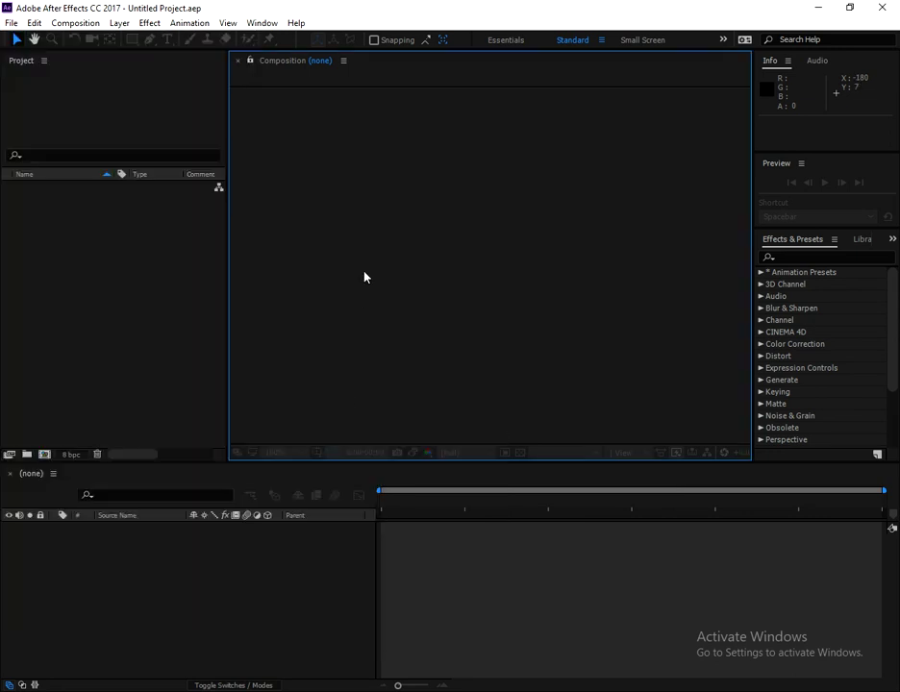
pyautogui.click(11, 24)
pyautogui.moveTo(14, 436)
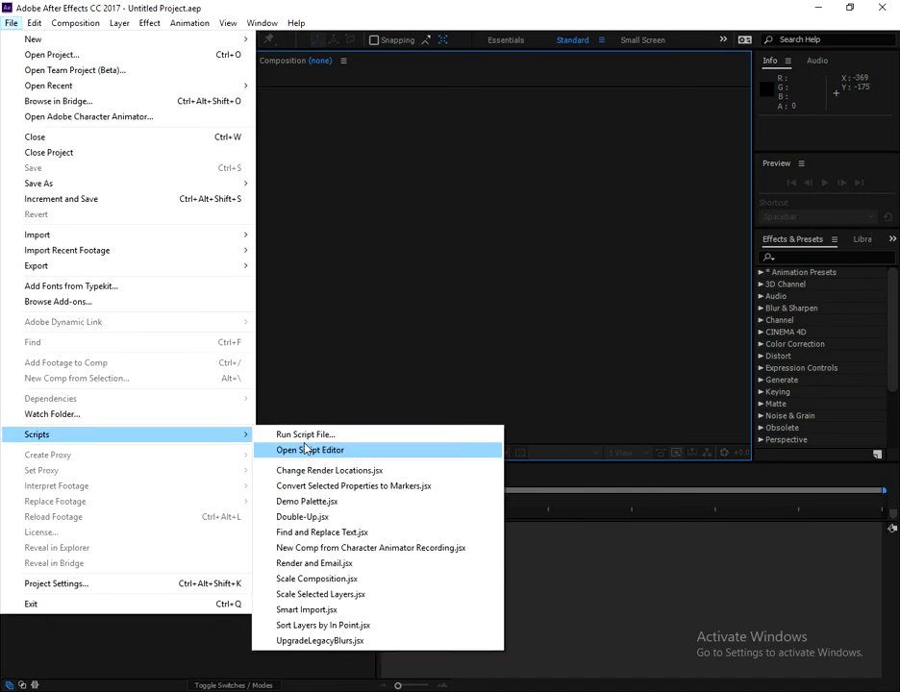
pyautogui.click(368, 352)
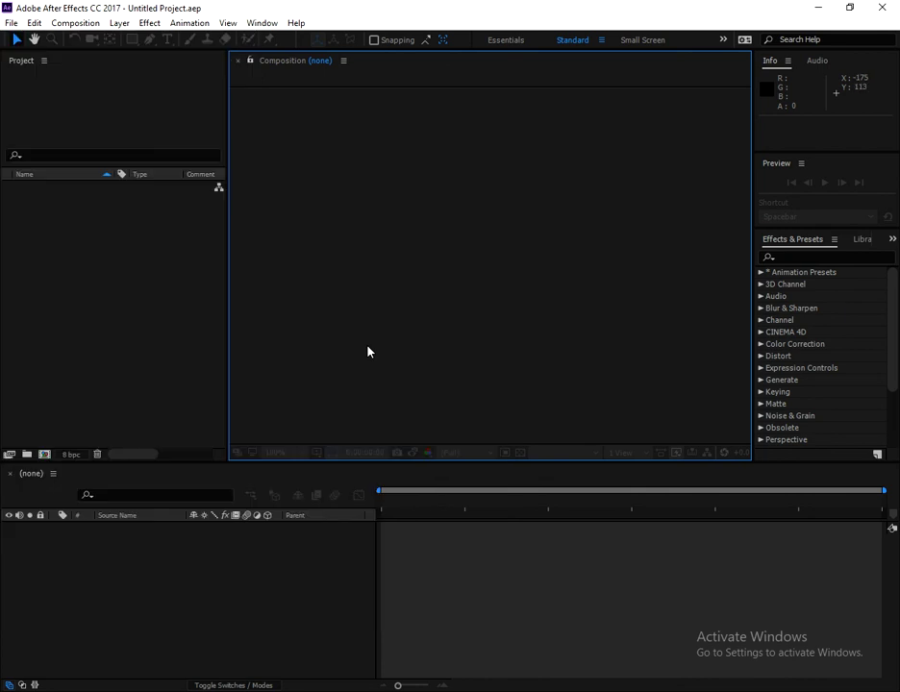
pyautogui.click(11, 23)
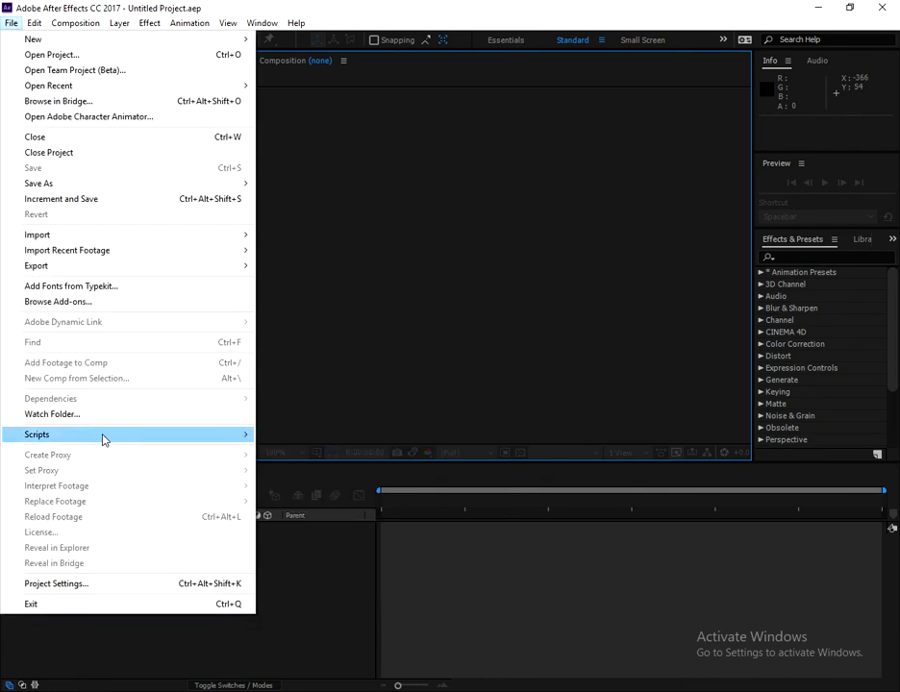
pyautogui.moveTo(173, 435)
pyautogui.click(354, 342)
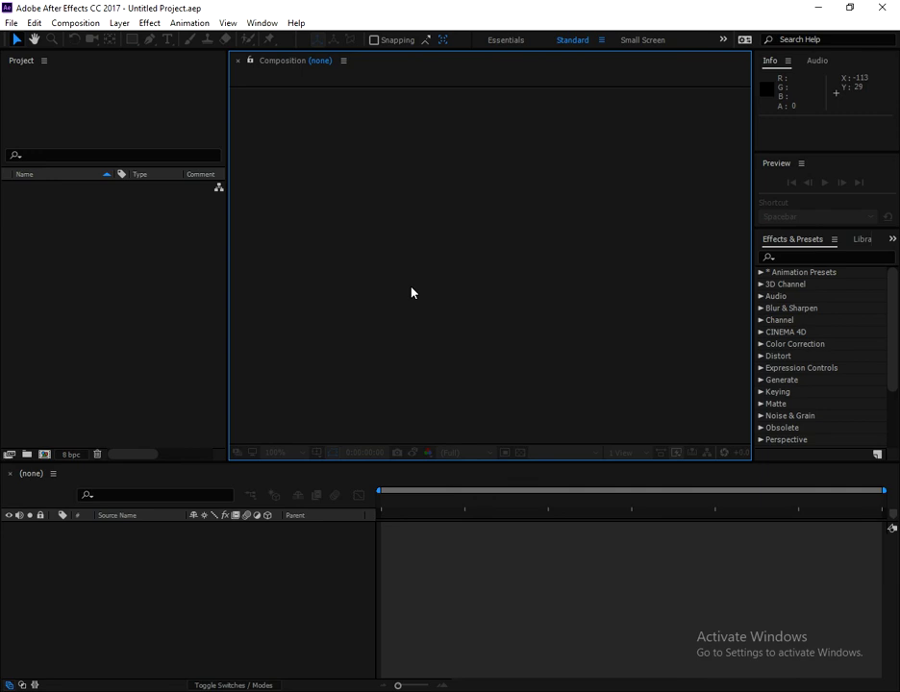
pyautogui.click(83, 313)
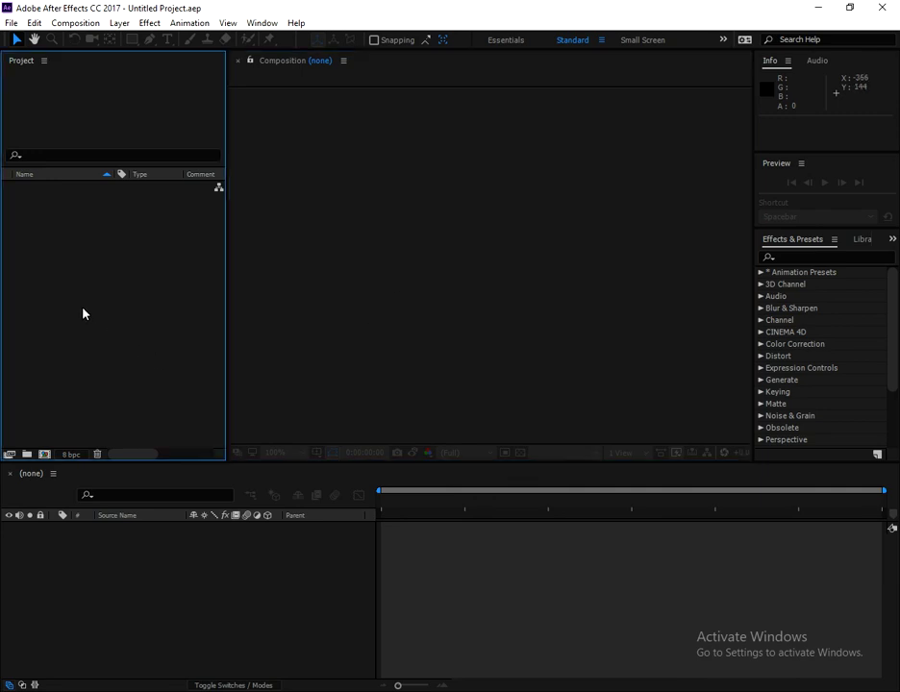
pyautogui.click(284, 370)
pyautogui.click(125, 94)
pyautogui.click(175, 574)
pyautogui.click(371, 305)
pyautogui.click(139, 107)
pyautogui.click(138, 107)
pyautogui.click(402, 215)
pyautogui.click(175, 127)
pyautogui.click(460, 283)
pyautogui.click(175, 143)
pyautogui.click(379, 238)
pyautogui.click(199, 191)
pyautogui.click(307, 377)
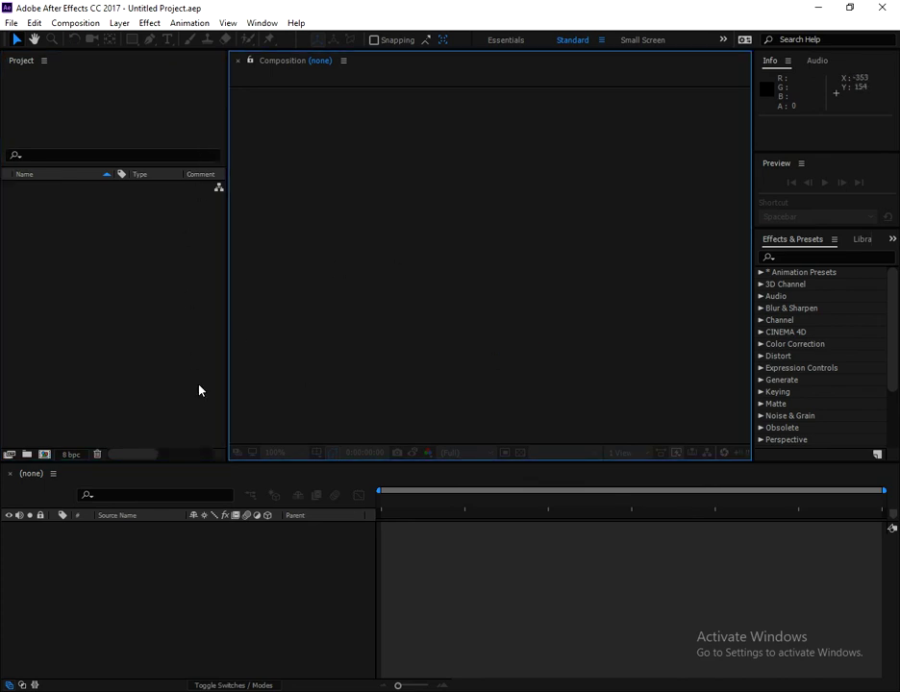
pyautogui.click(134, 191)
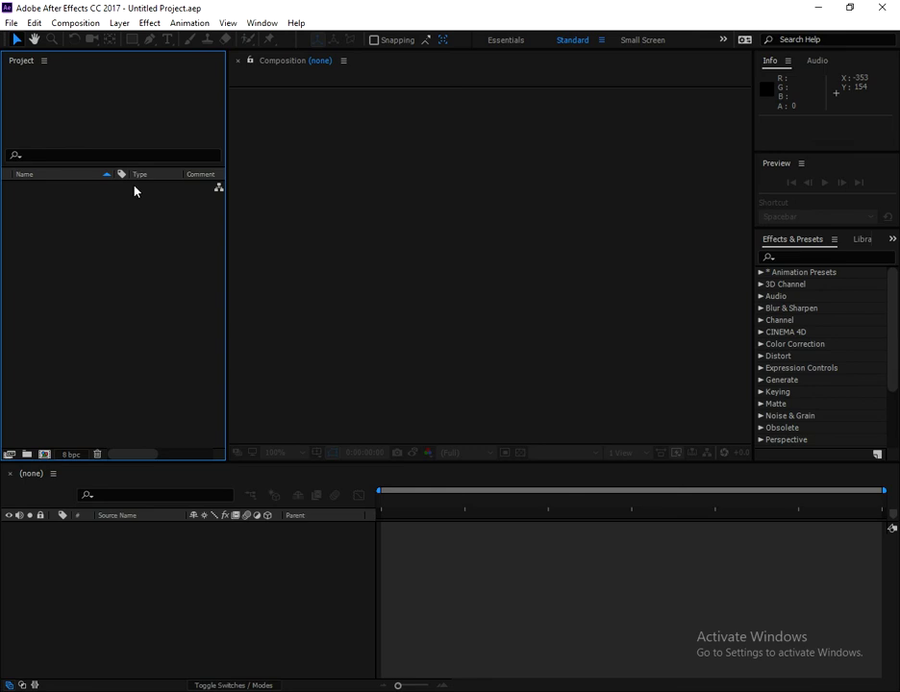